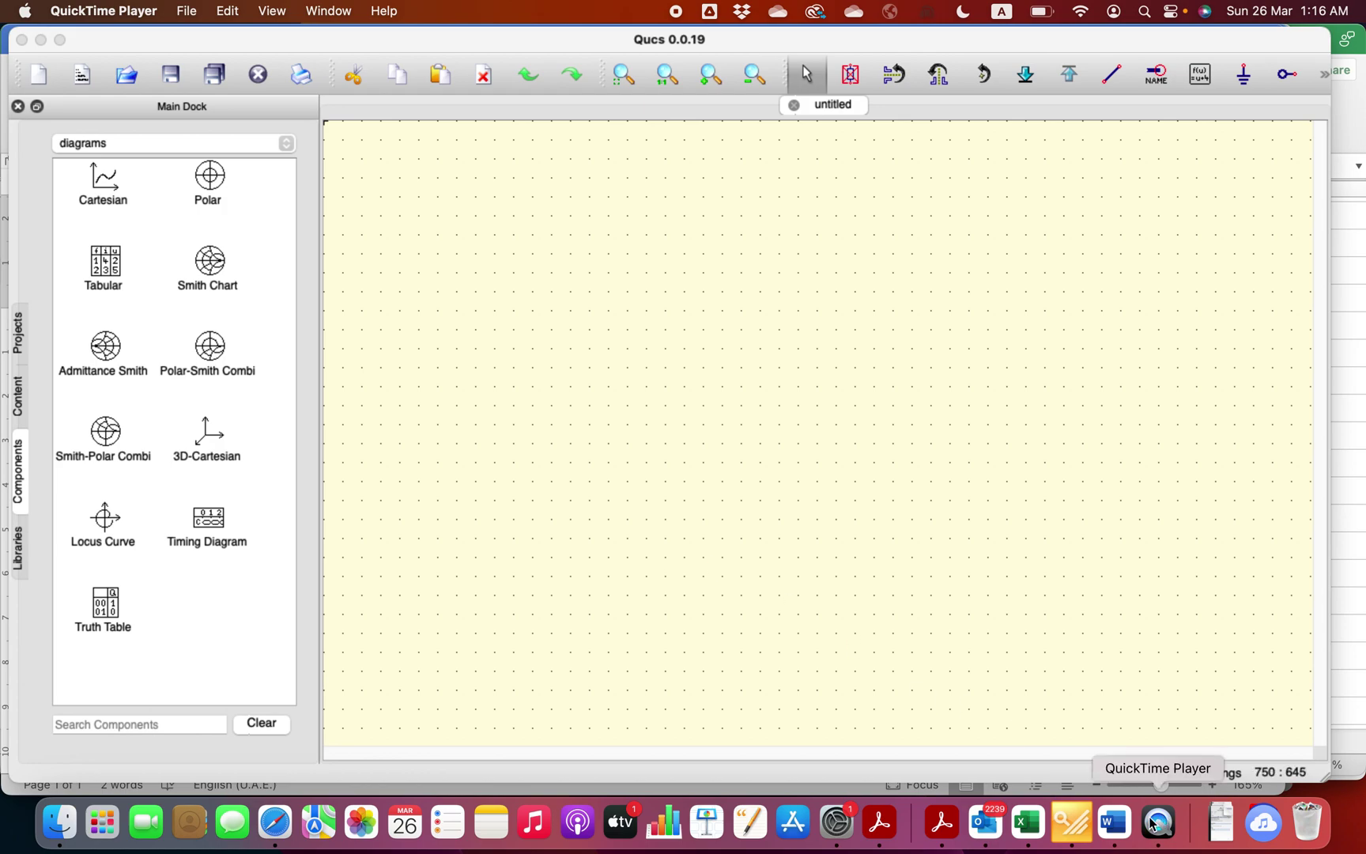
- Bring forward the Word document with the quarter-wave equations Z0 = √(Zin·ZL) and L = λ/4 = 7.5mm
{"action": "left_click", "coordinate": [1115, 823]}
- Review the Z0 matching equation in Word, then go back to the empty Qucs schematic
{"action": "left_click", "coordinate": [606, 385]}
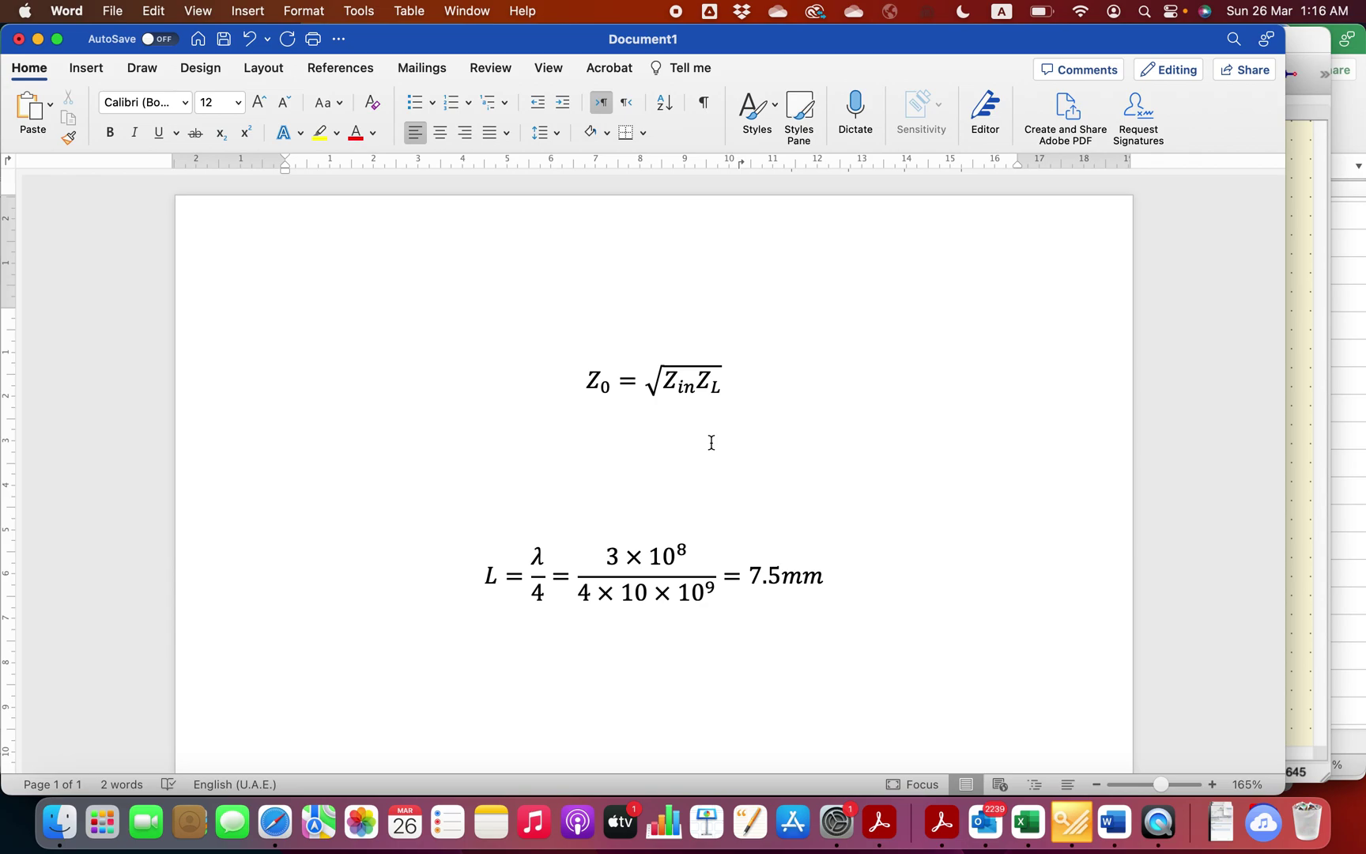
{"action": "left_click", "coordinate": [1073, 823]}
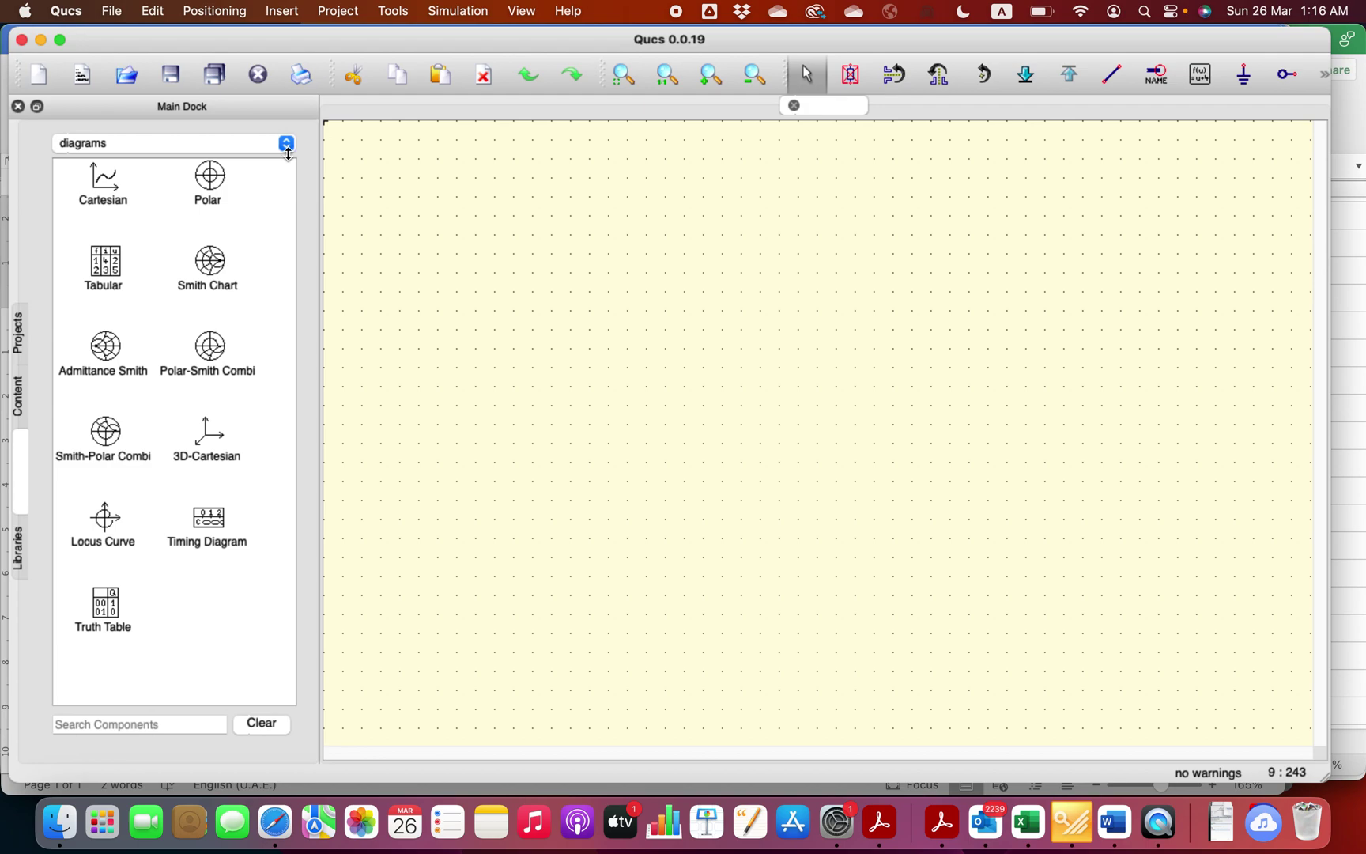
- Place two 50 Ohm Power Source ports, P1 left and P2 right, and open P1's properties
{"action": "left_click", "coordinate": [287, 146]}
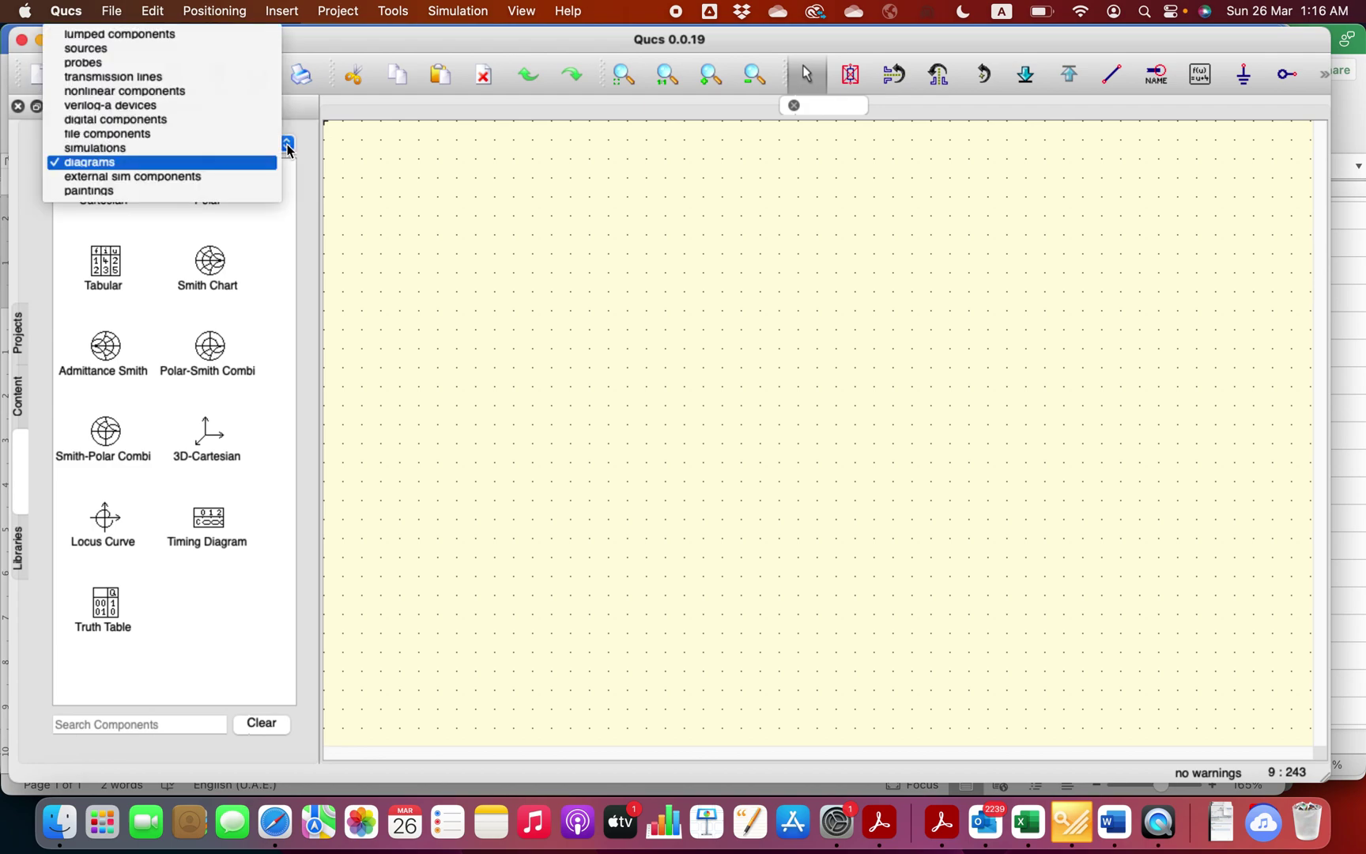
{"action": "left_click", "coordinate": [123, 49]}
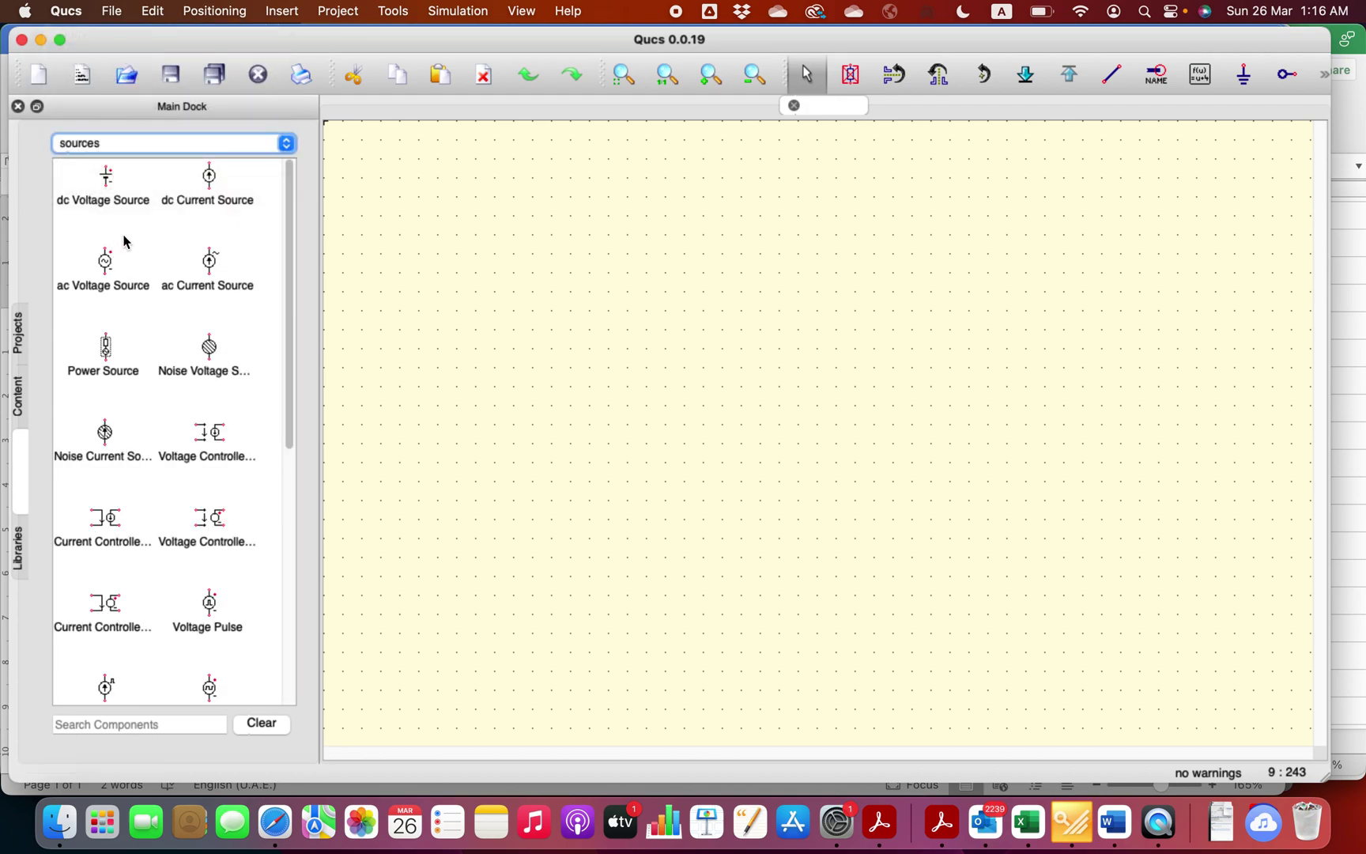
{"action": "left_click", "coordinate": [106, 349]}
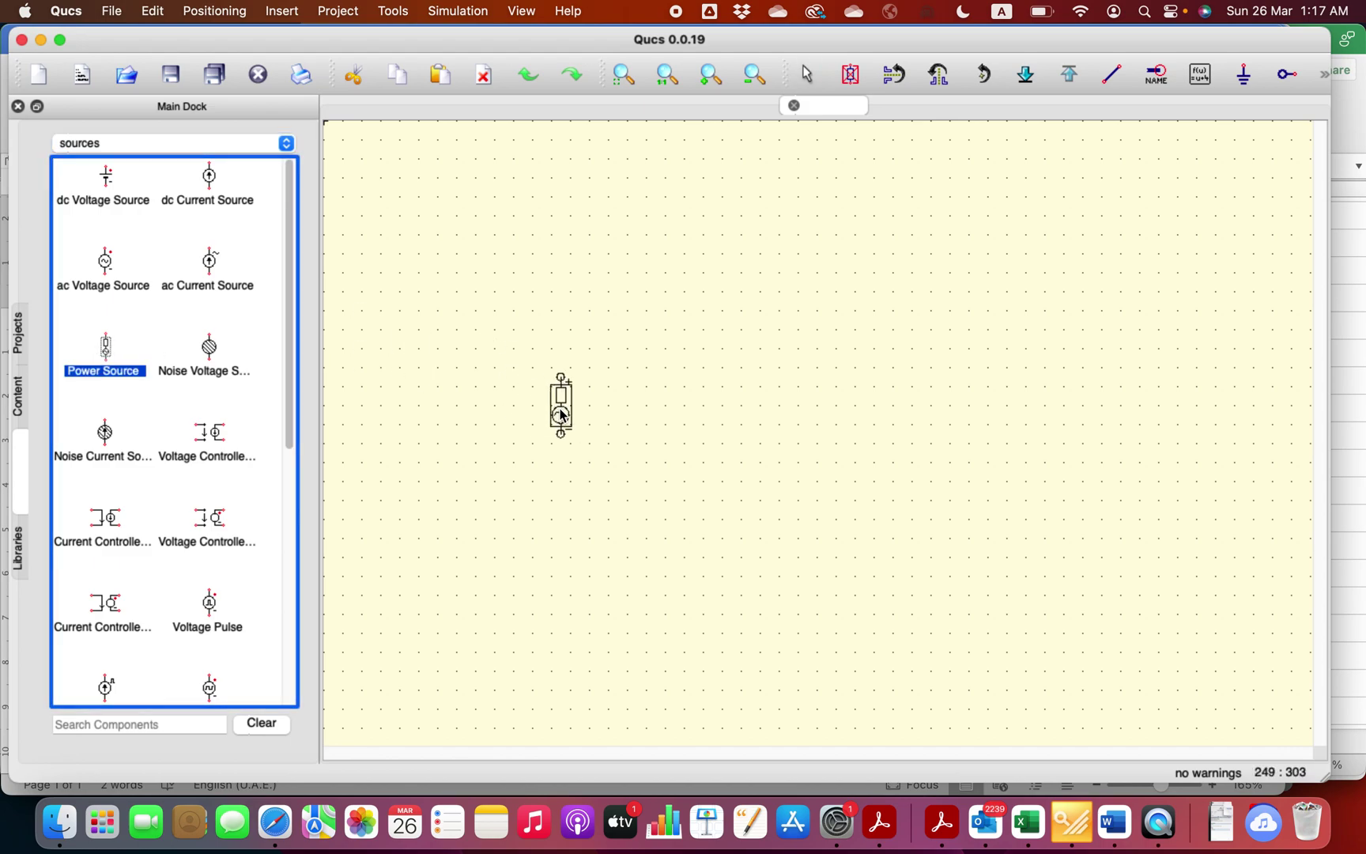
{"action": "left_click", "coordinate": [561, 414]}
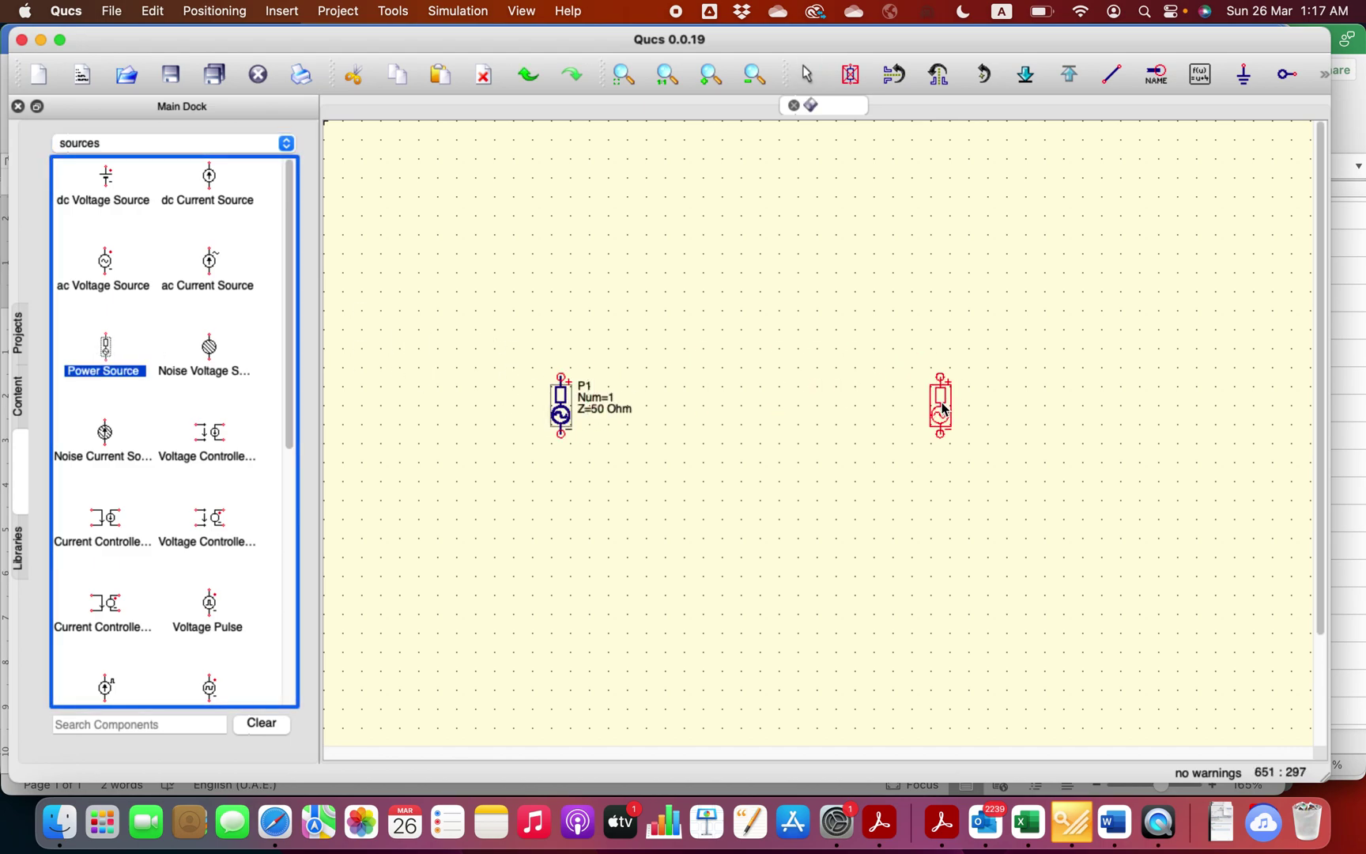
{"action": "left_click", "coordinate": [941, 404]}
{"action": "key", "text": "Escape"}
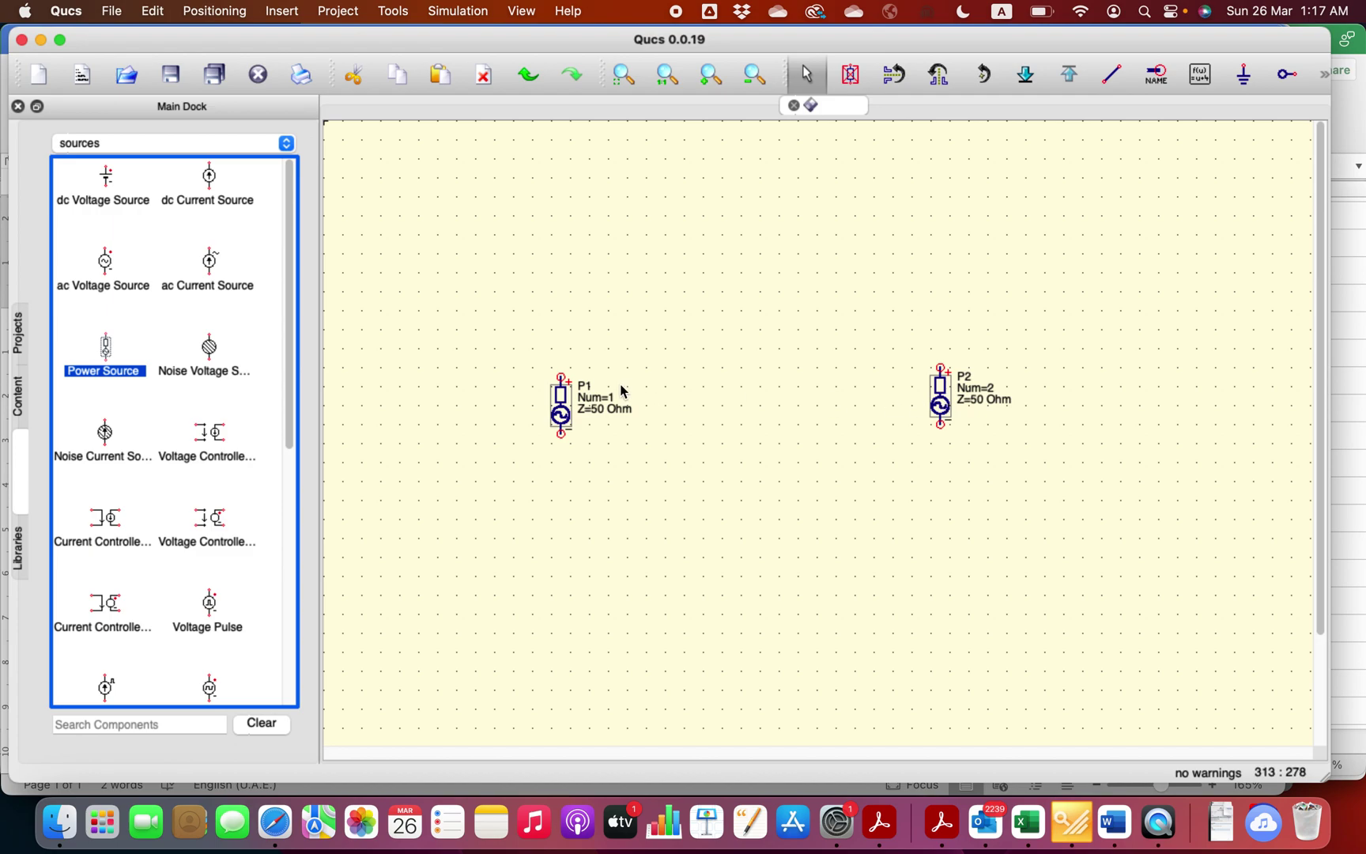
{"action": "double_click", "coordinate": [563, 402]}
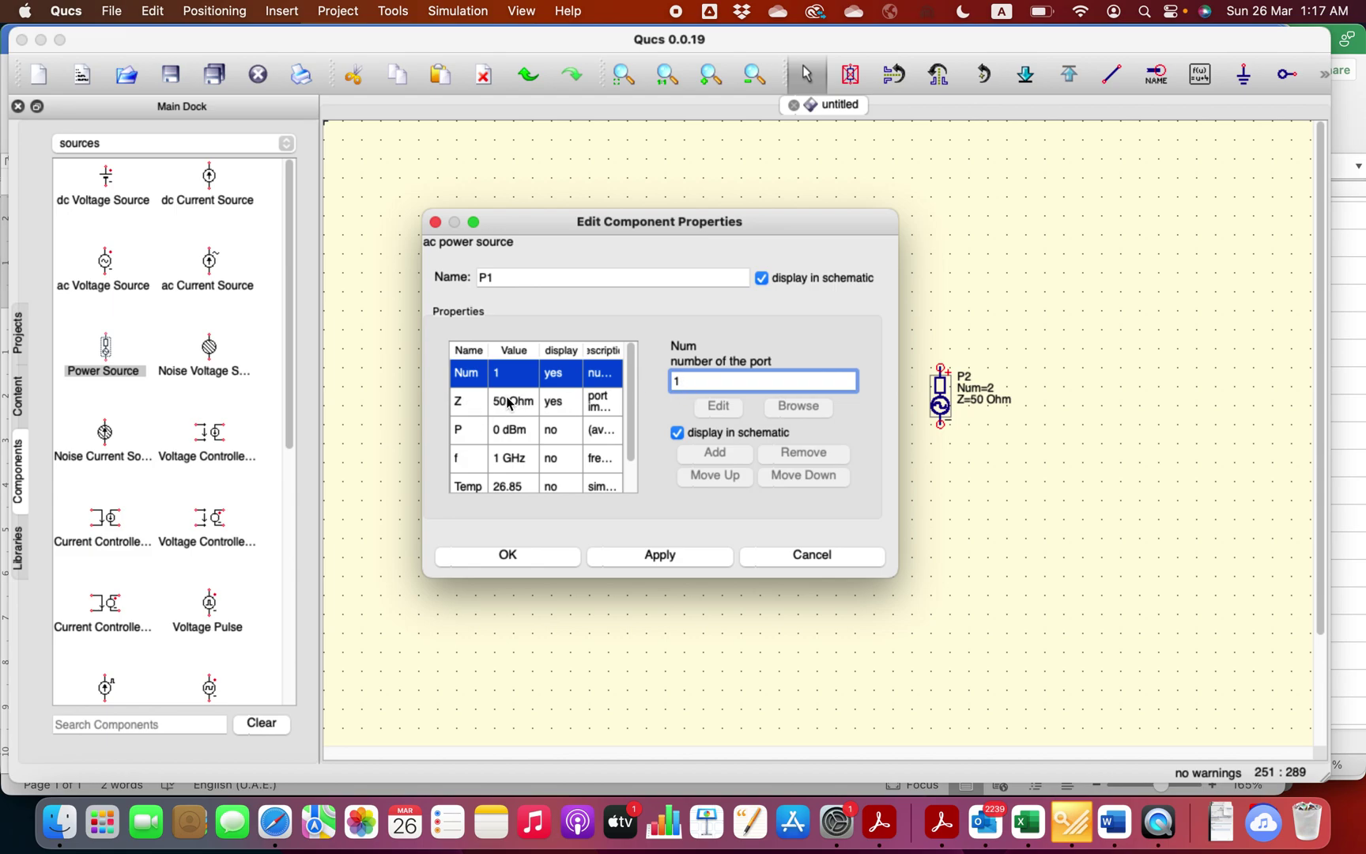
- Change port P1's frequency f from 1 GHz to 10 GHz and confirm
{"action": "left_click", "coordinate": [516, 402]}
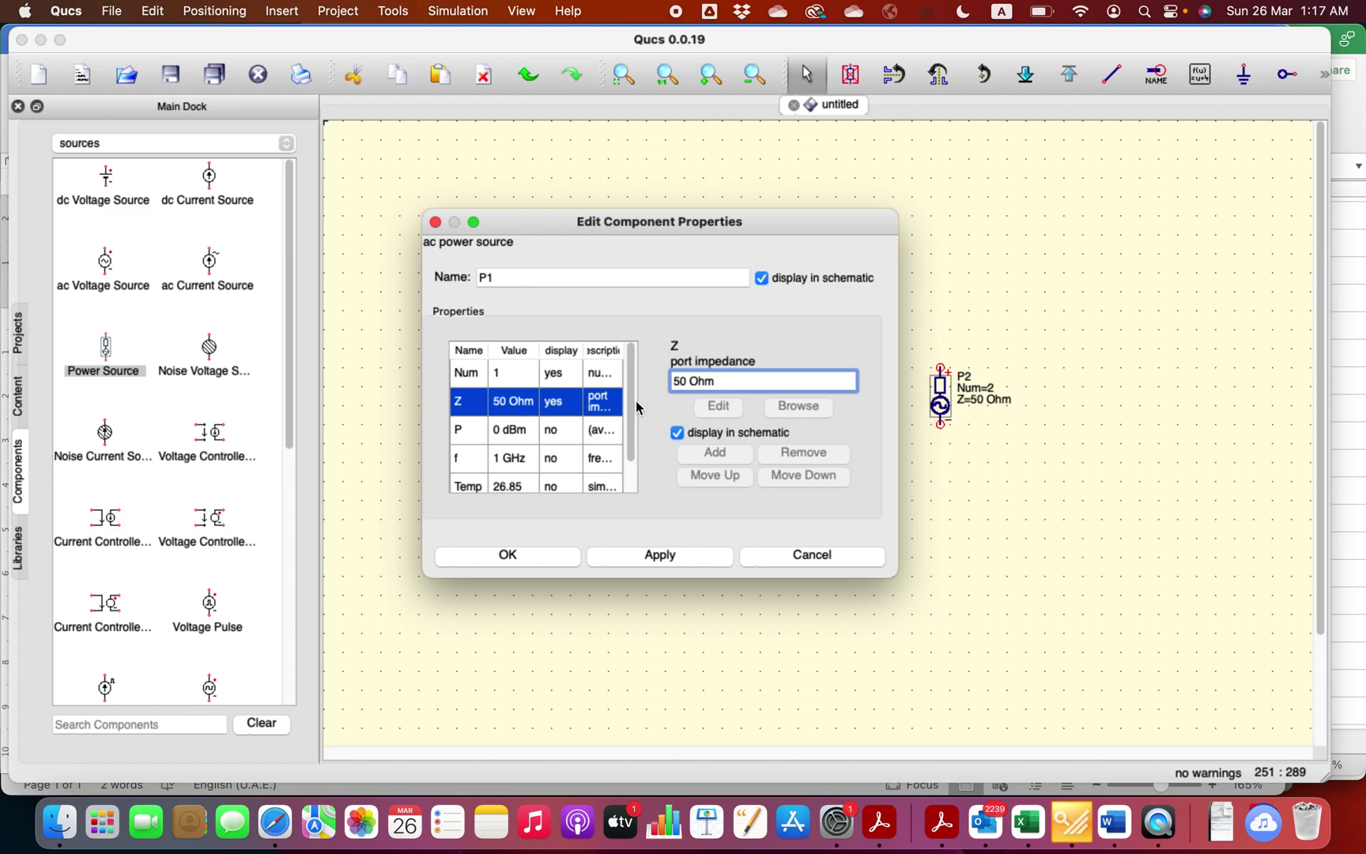
{"action": "left_click", "coordinate": [500, 461]}
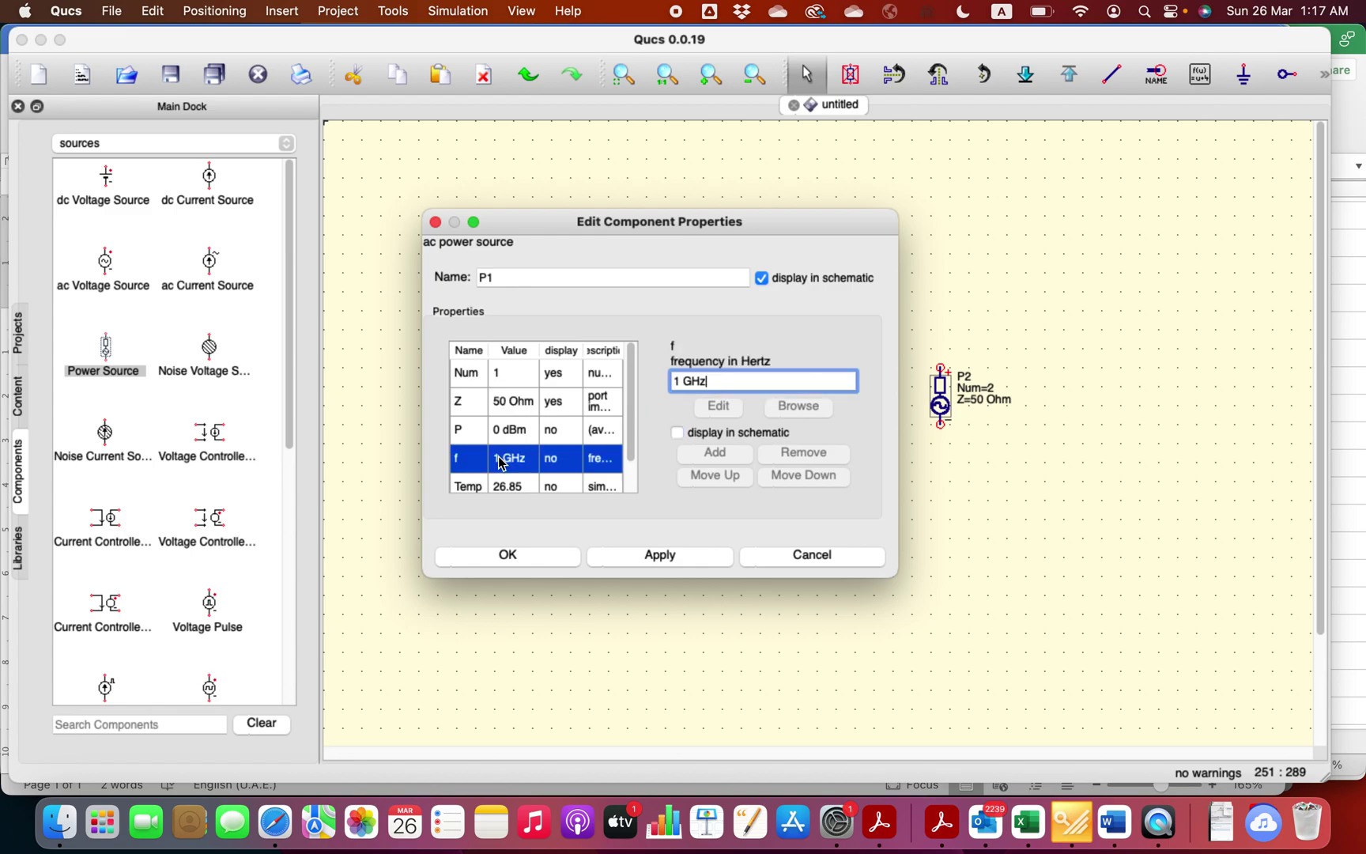
{"action": "left_click", "coordinate": [672, 382]}
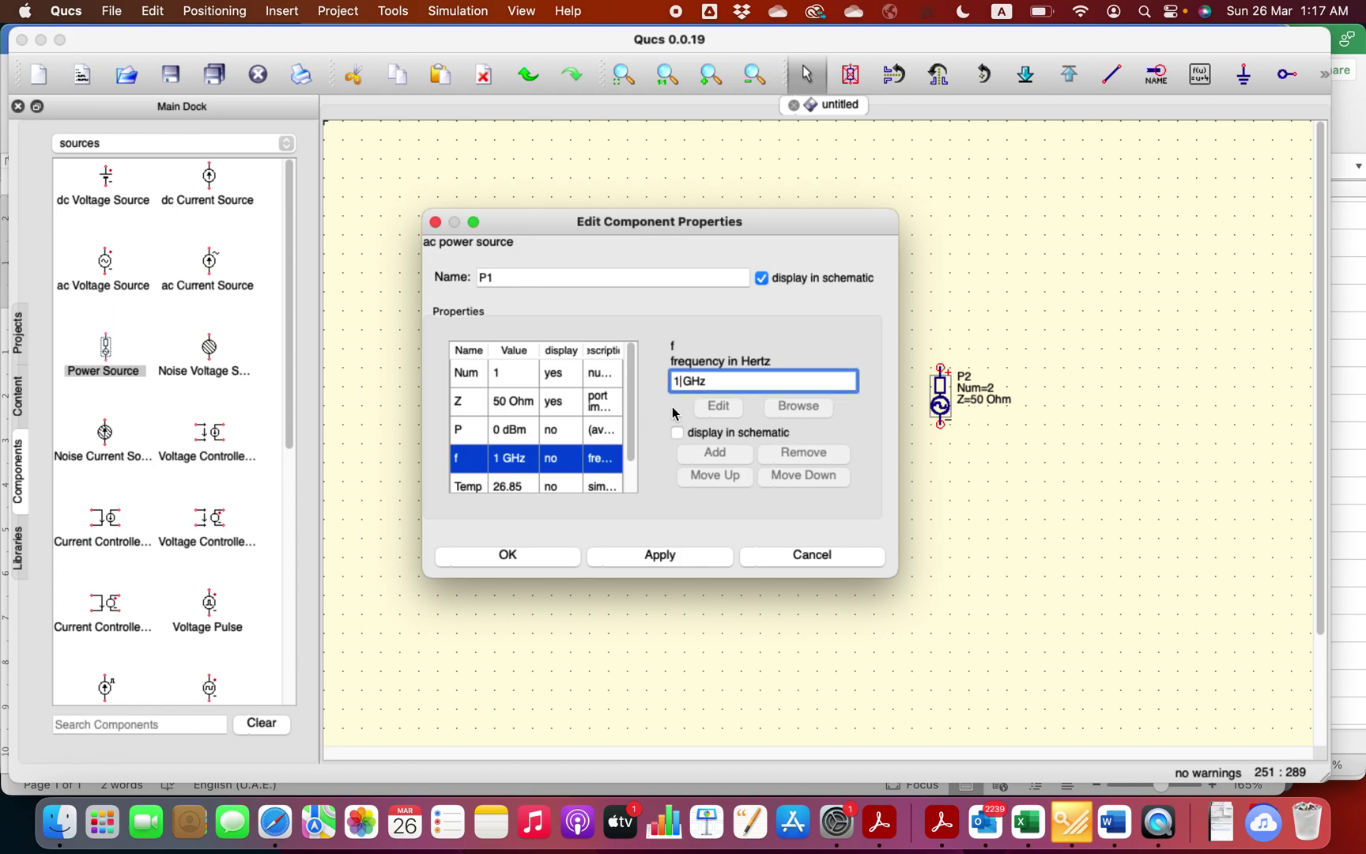
{"action": "type", "text": "0"}
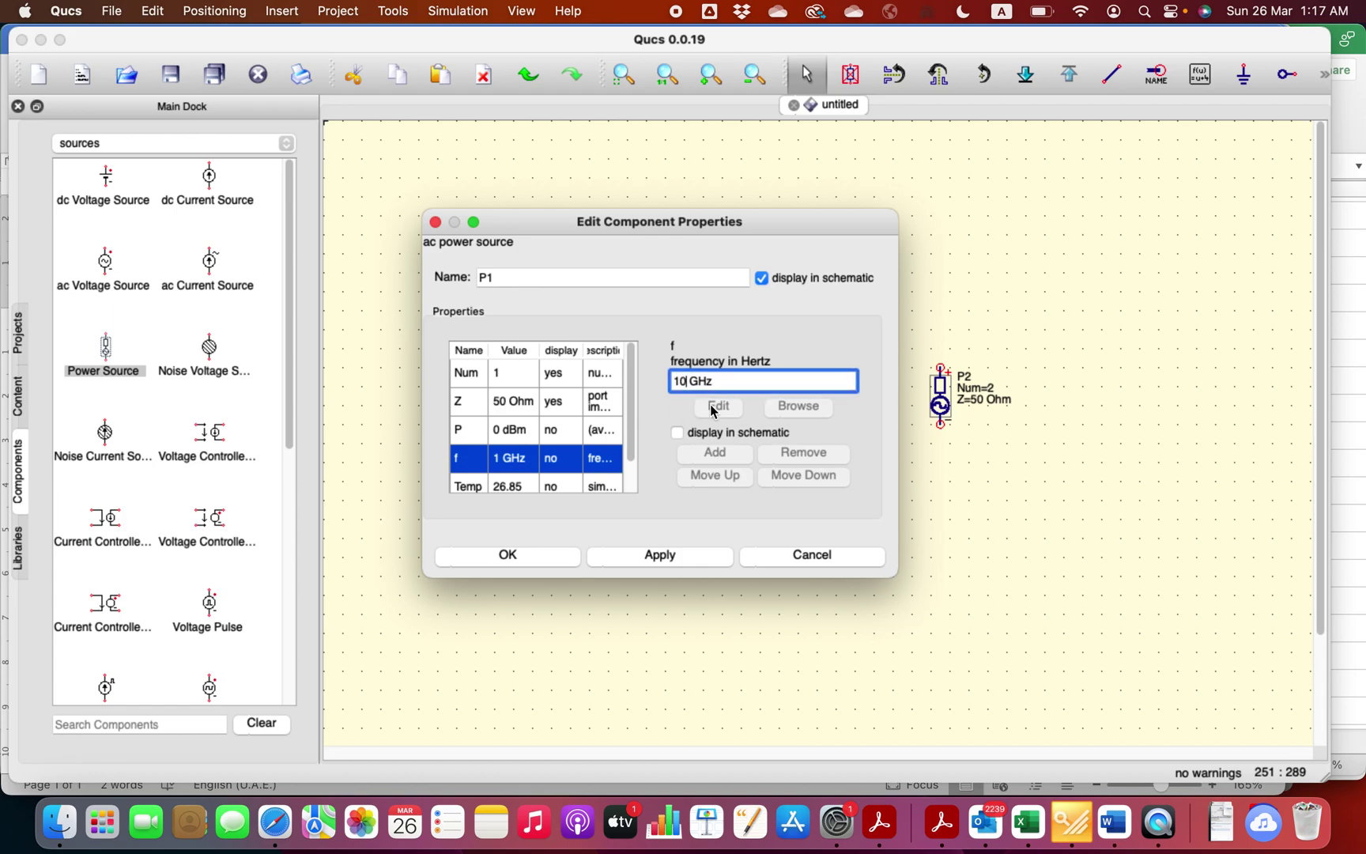
{"action": "left_click", "coordinate": [508, 554]}
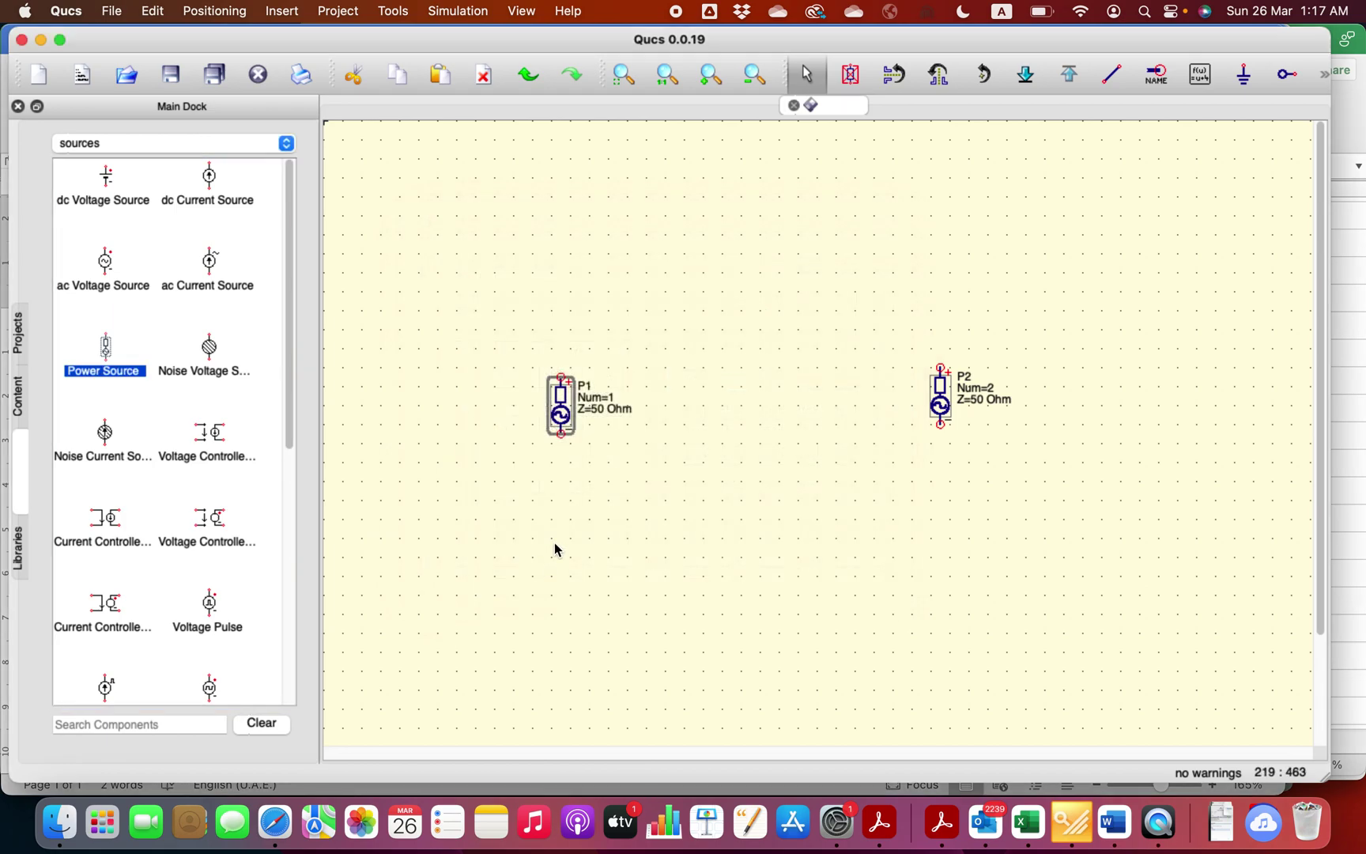
- Set port P2's frequency to 10 GHz, then nudge P2 slightly on the schematic
{"action": "double_click", "coordinate": [940, 396]}
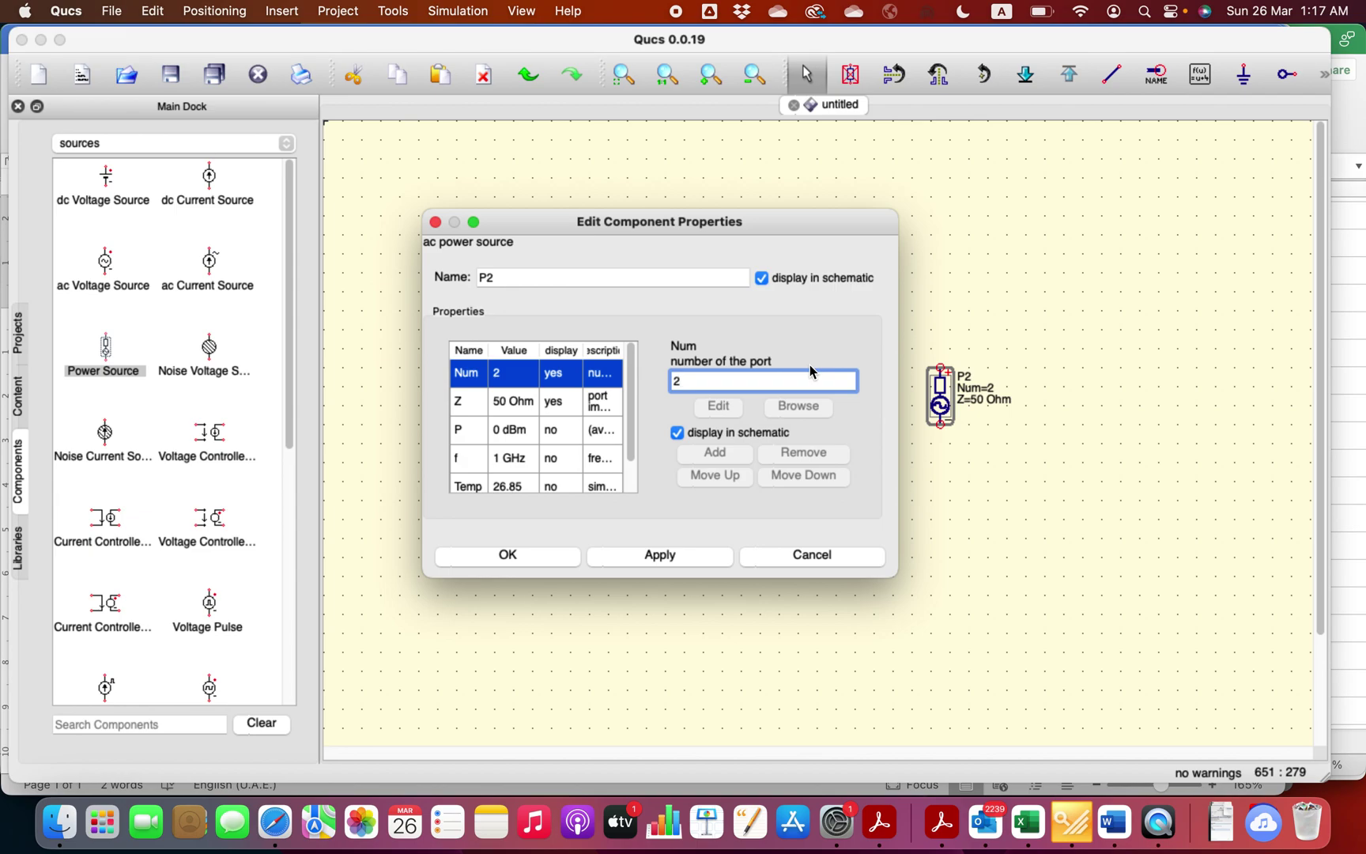
{"action": "left_click", "coordinate": [510, 403]}
{"action": "left_click_drag", "start_coordinate": [687, 381], "coordinate": [669, 386]}
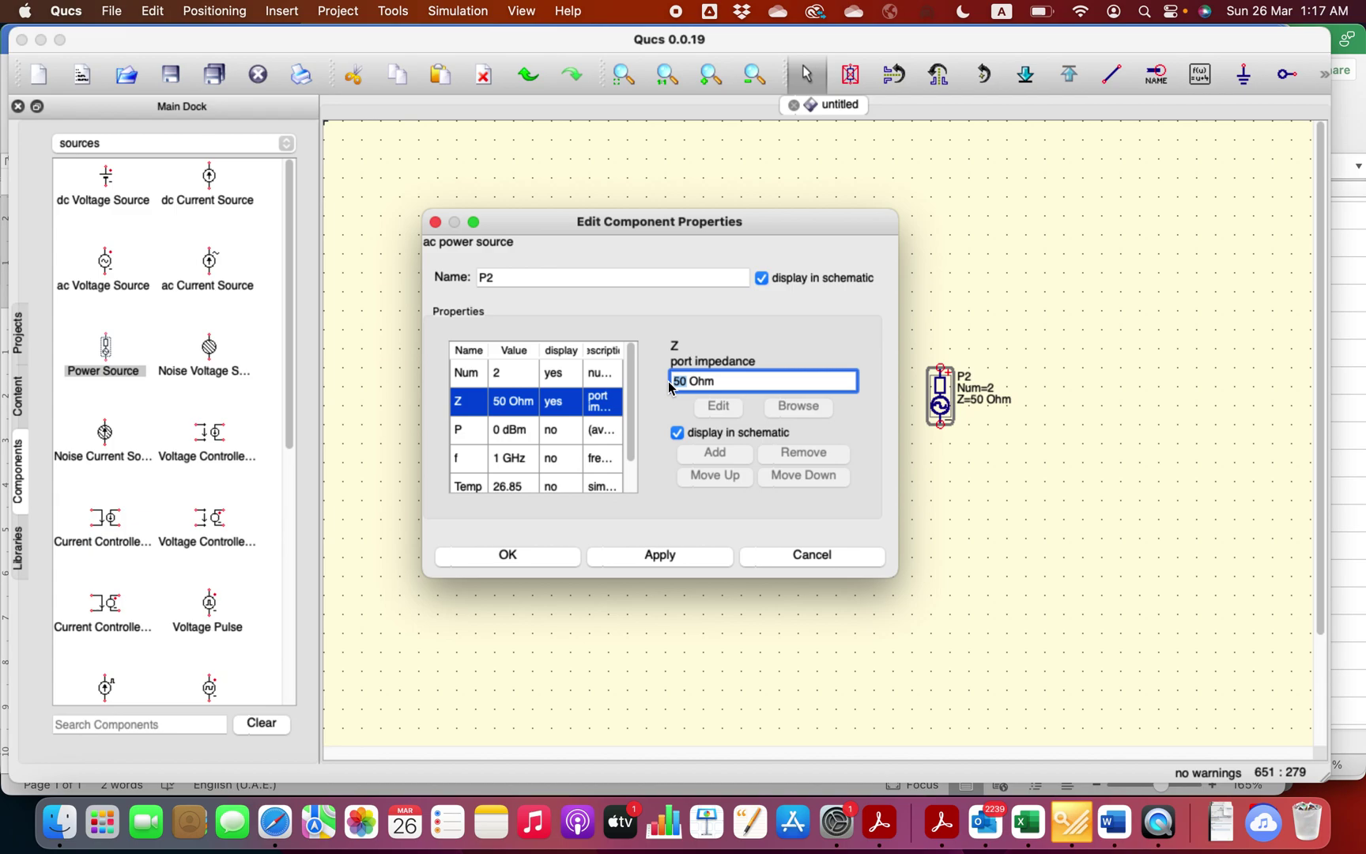
{"action": "left_click", "coordinate": [510, 458]}
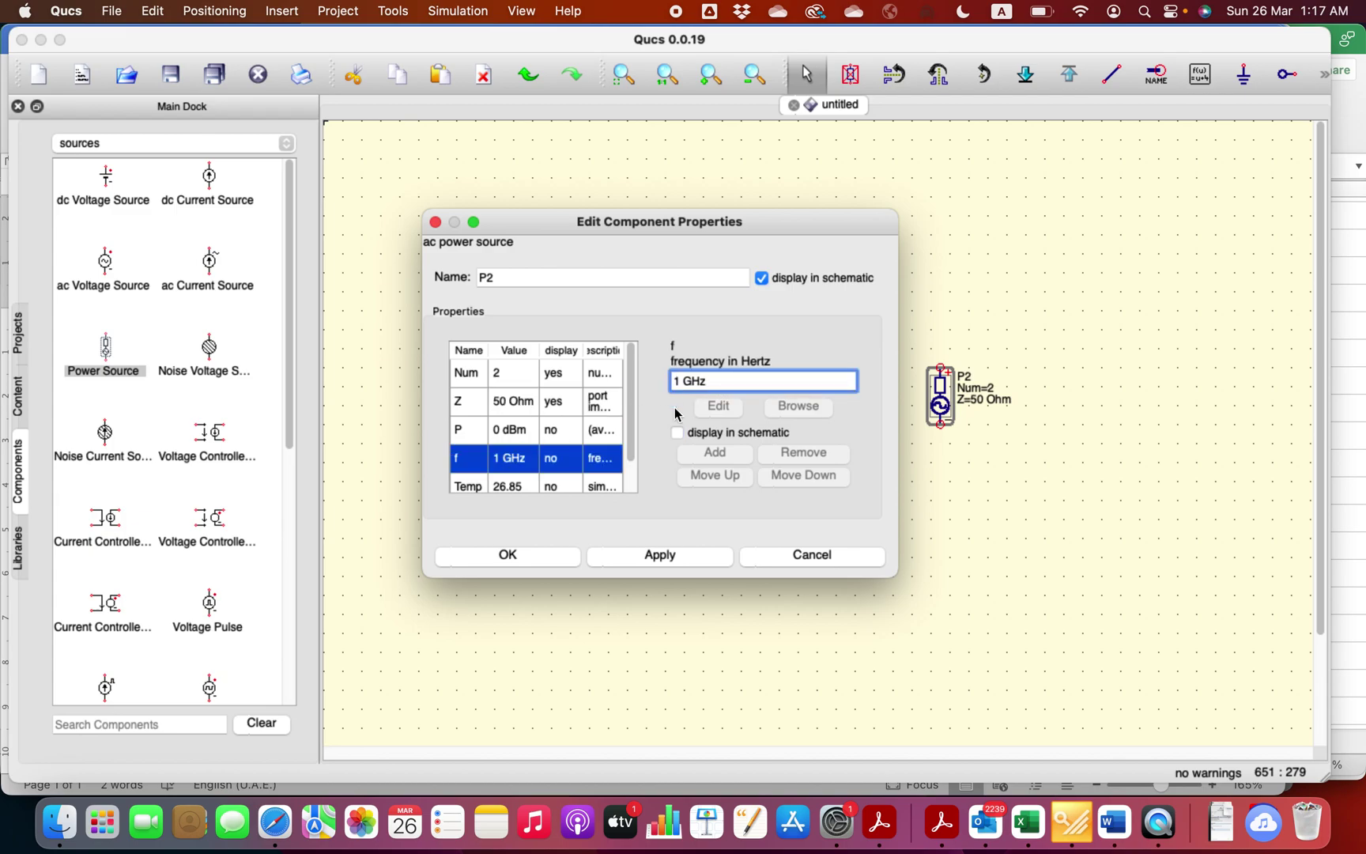
{"action": "type", "text": "0"}
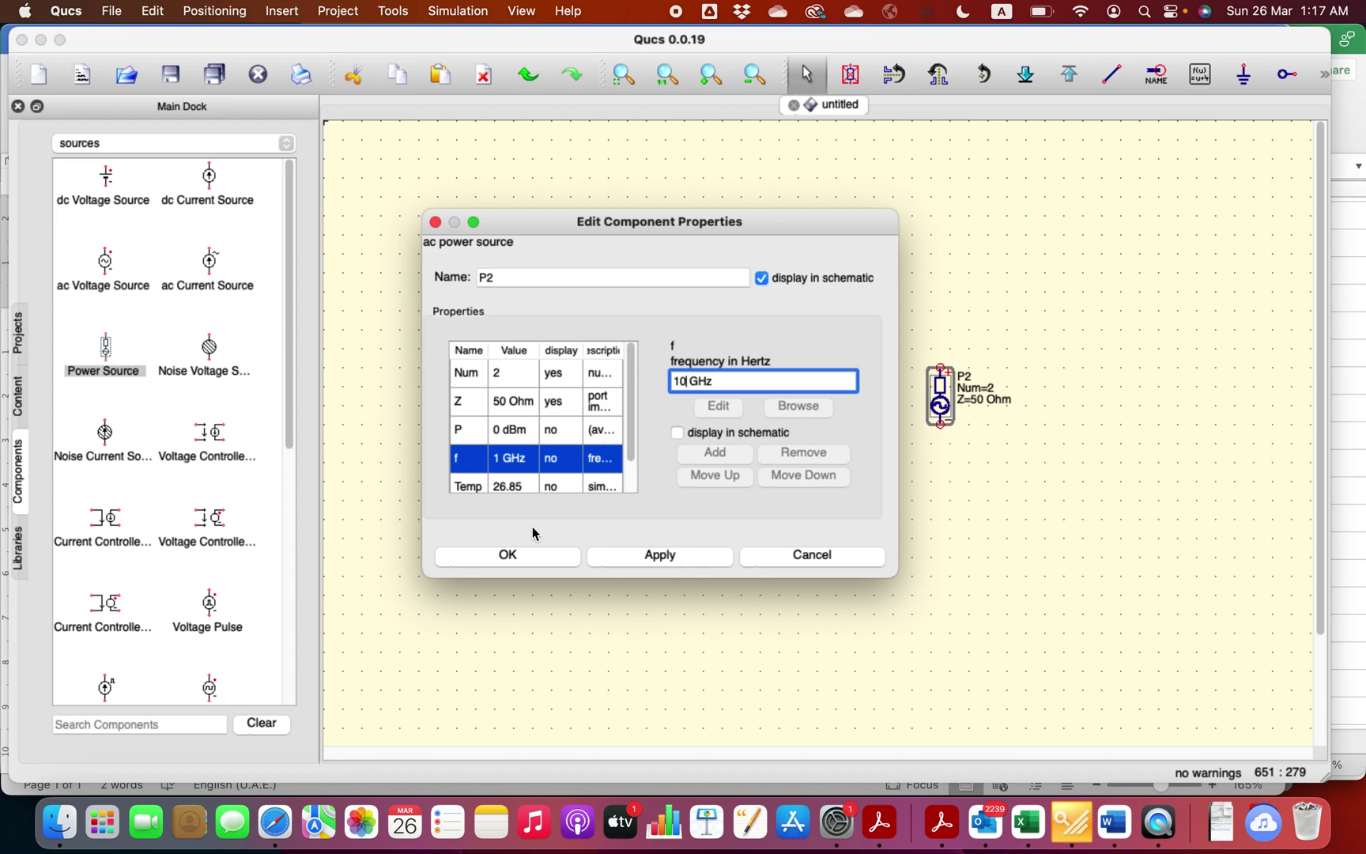
{"action": "left_click", "coordinate": [518, 557]}
{"action": "mouse_move", "coordinate": [936, 401]}
{"action": "left_mouse_down"}
{"action": "mouse_move", "coordinate": [964, 403]}
{"action": "mouse_move", "coordinate": [947, 409]}
{"action": "left_mouse_up"}
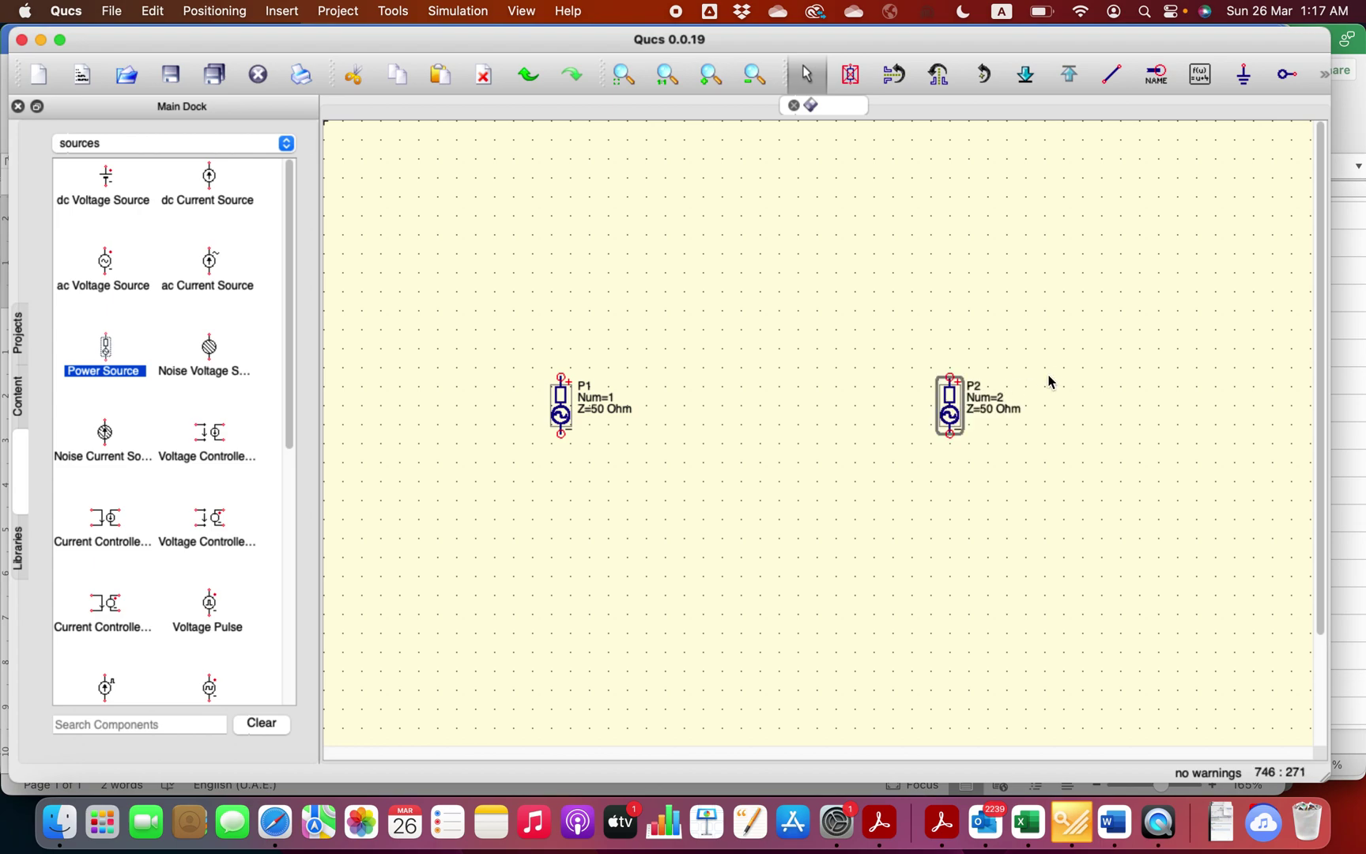
- Change P2's port impedance Z from 50 Ohm to 2 Ohm and verify its properties
{"action": "double_click", "coordinate": [959, 397]}
{"action": "left_click", "coordinate": [529, 405]}
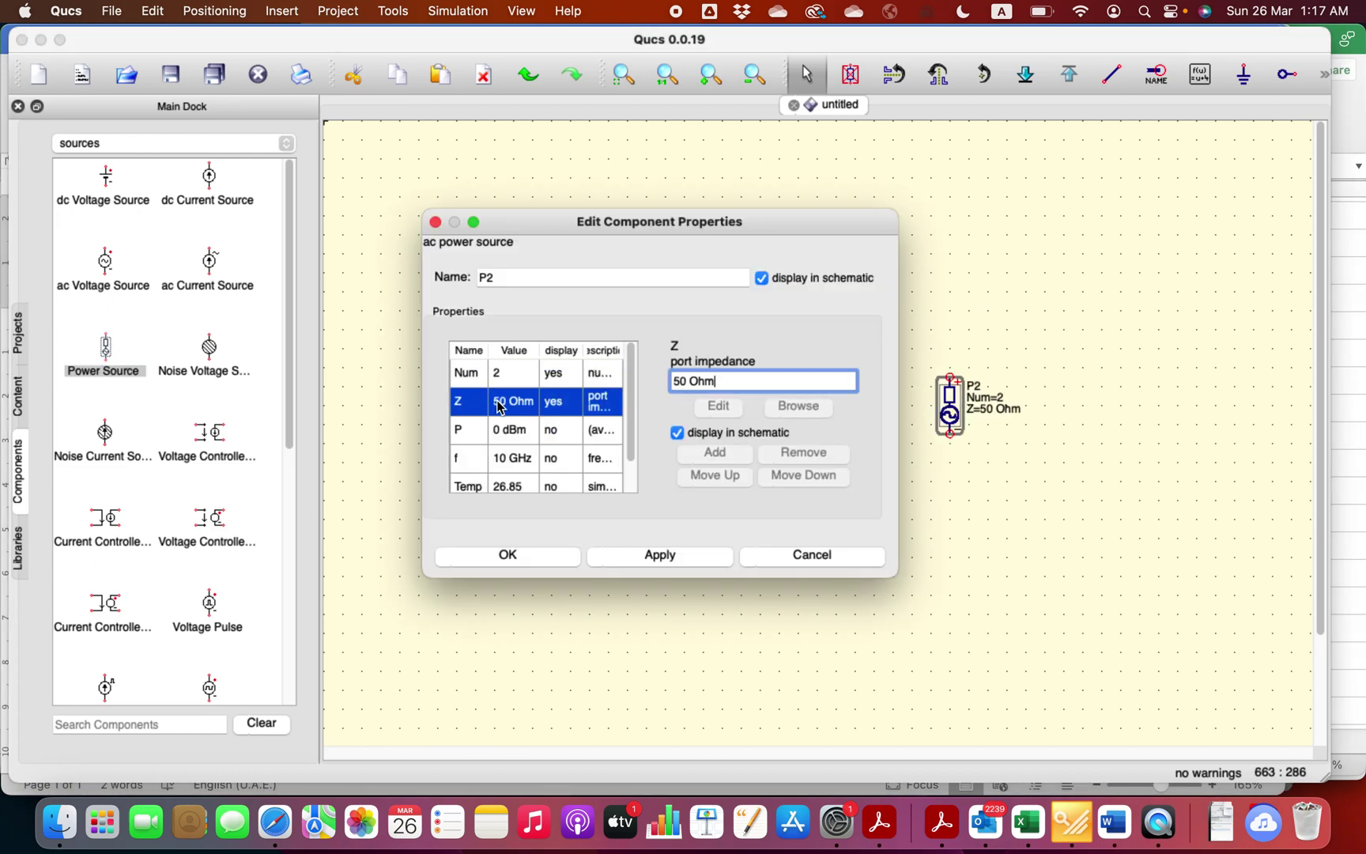
{"action": "left_click_drag", "start_coordinate": [686, 383], "coordinate": [665, 383]}
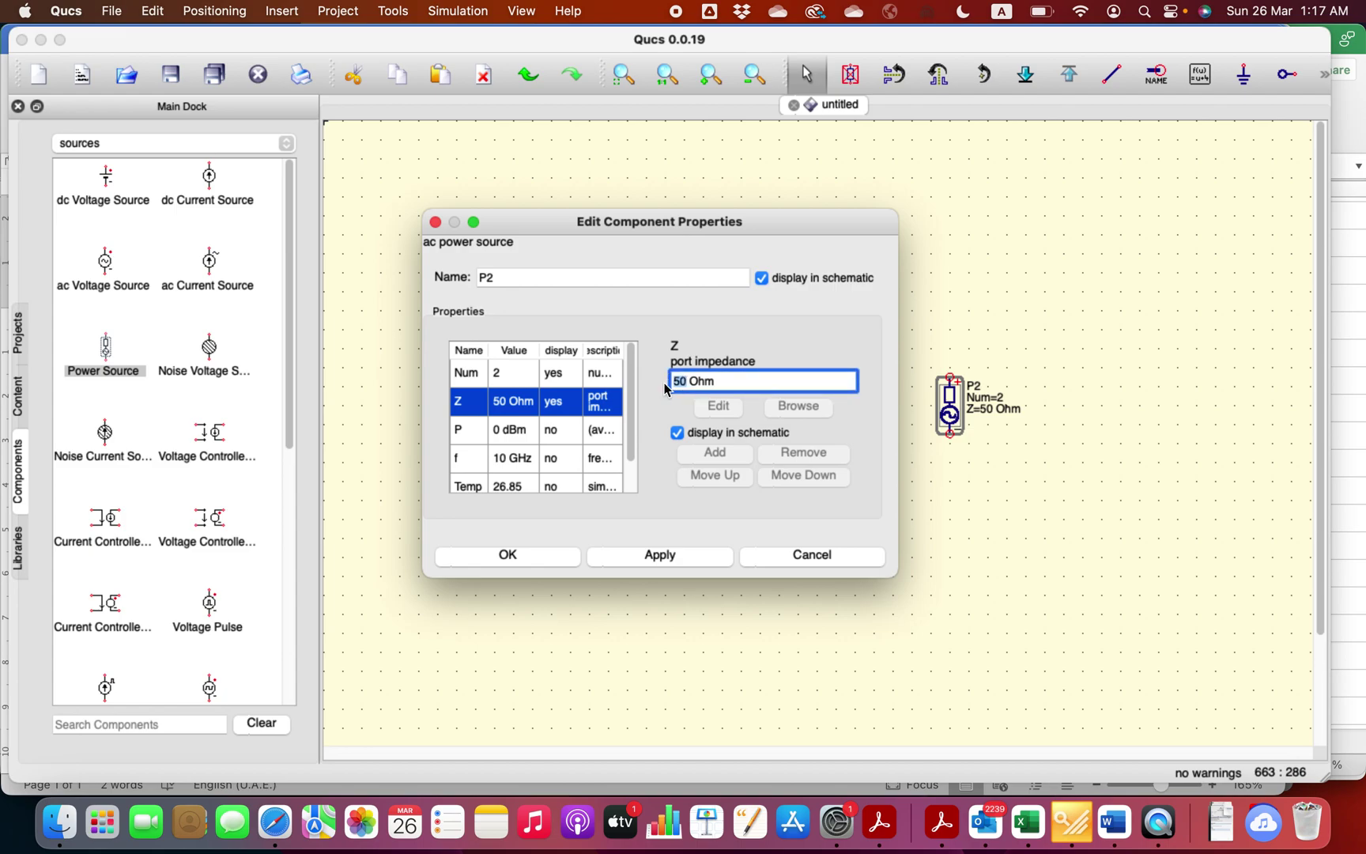
{"action": "type", "text": "2"}
{"action": "left_click", "coordinate": [507, 562]}
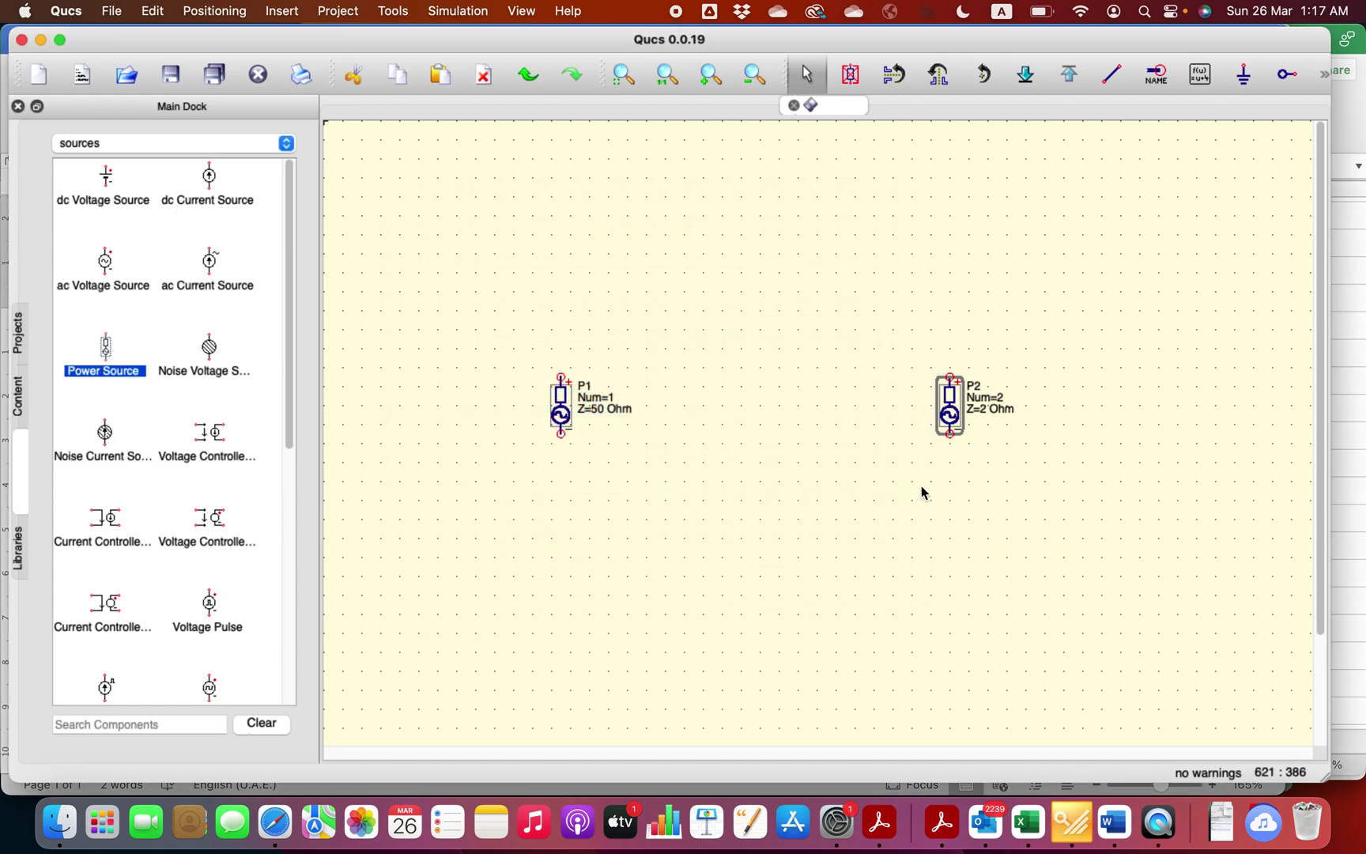
{"action": "double_click", "coordinate": [951, 397]}
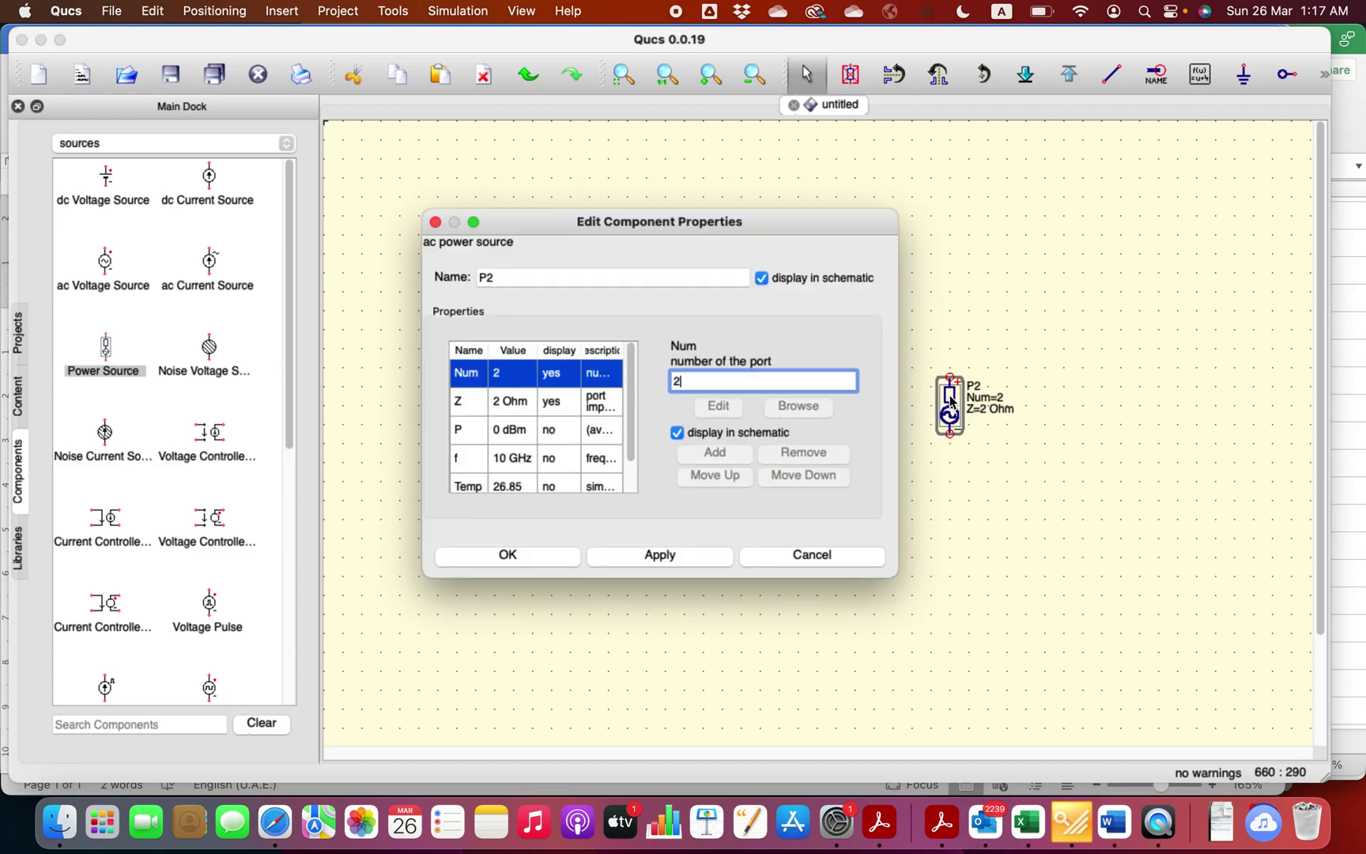
{"action": "left_click", "coordinate": [514, 556]}
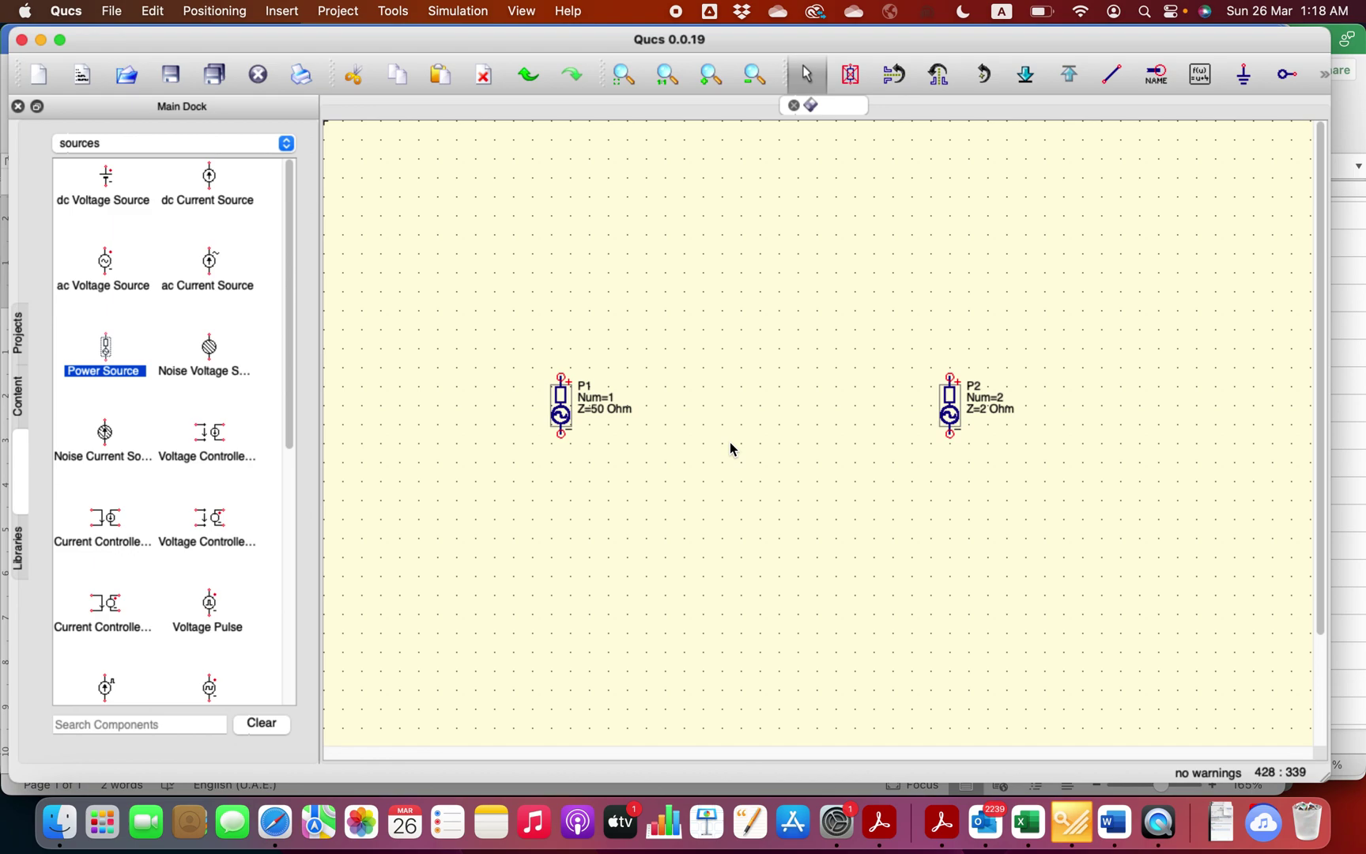
{"action": "left_click", "coordinate": [953, 405]}
{"action": "left_click_drag", "start_coordinate": [953, 405], "coordinate": [943, 396]}
{"action": "left_click", "coordinate": [1116, 827]}
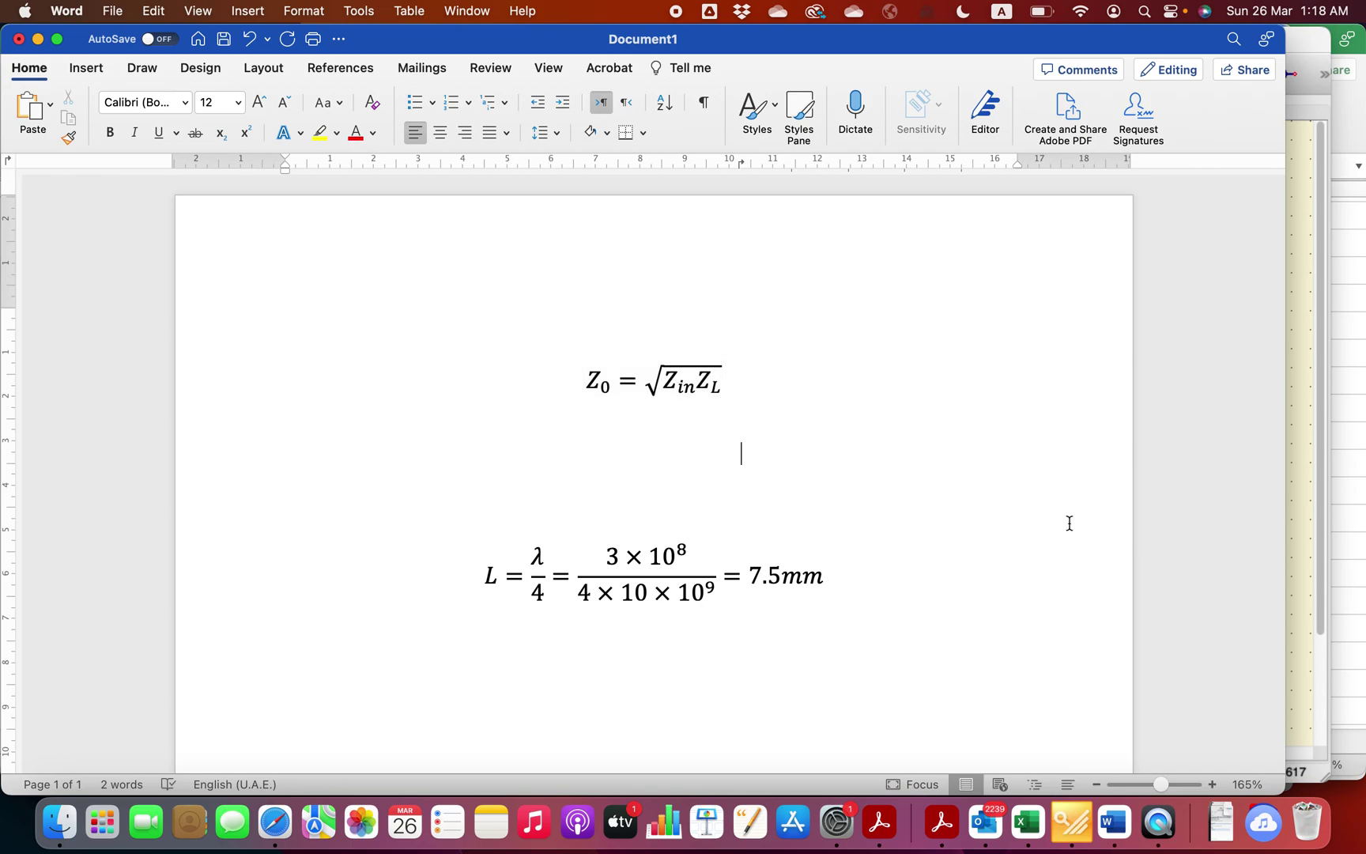
- Place an ideal Transmission Line, Line1, between ports P1 and P2
{"action": "left_click", "coordinate": [1072, 822]}
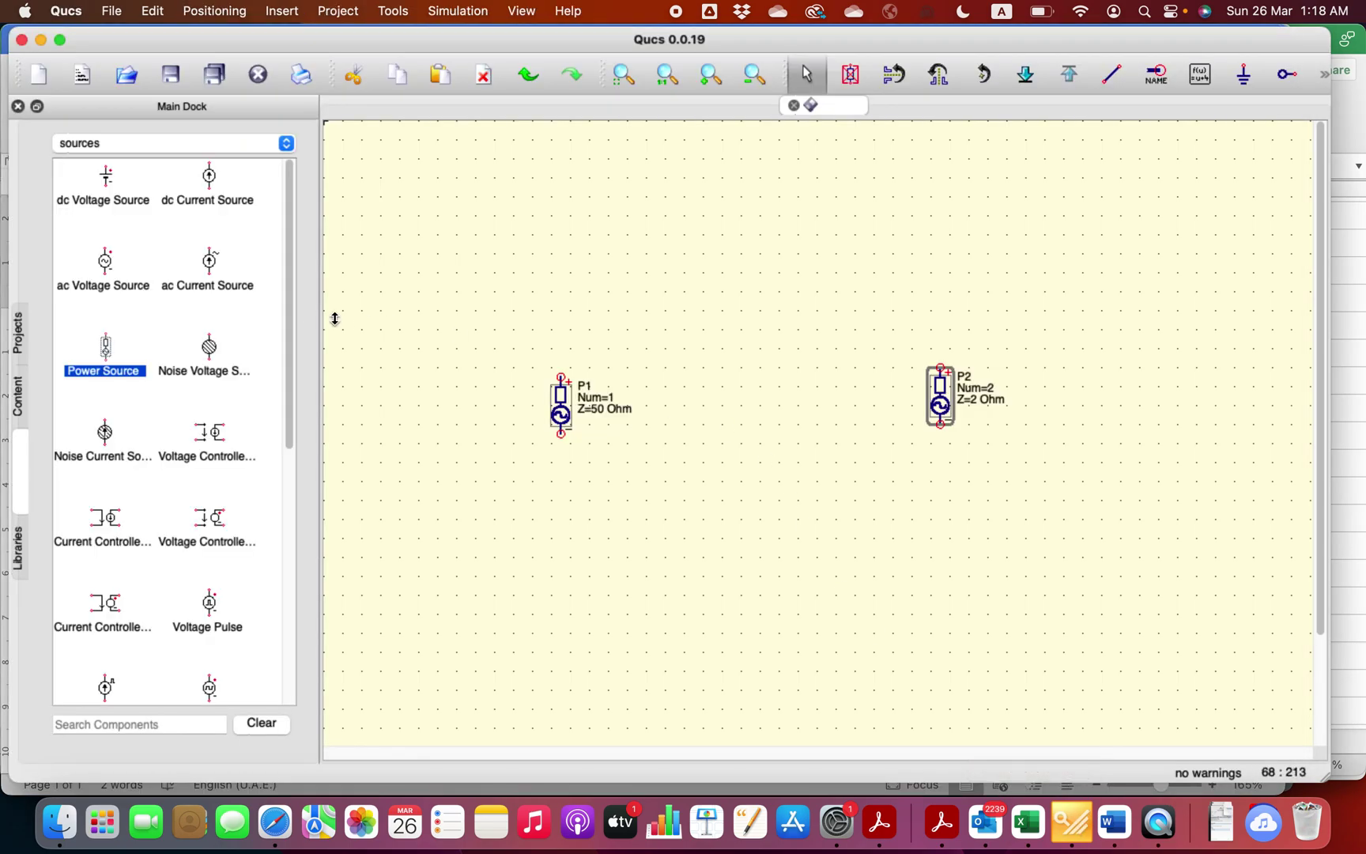
{"action": "left_click", "coordinate": [287, 149]}
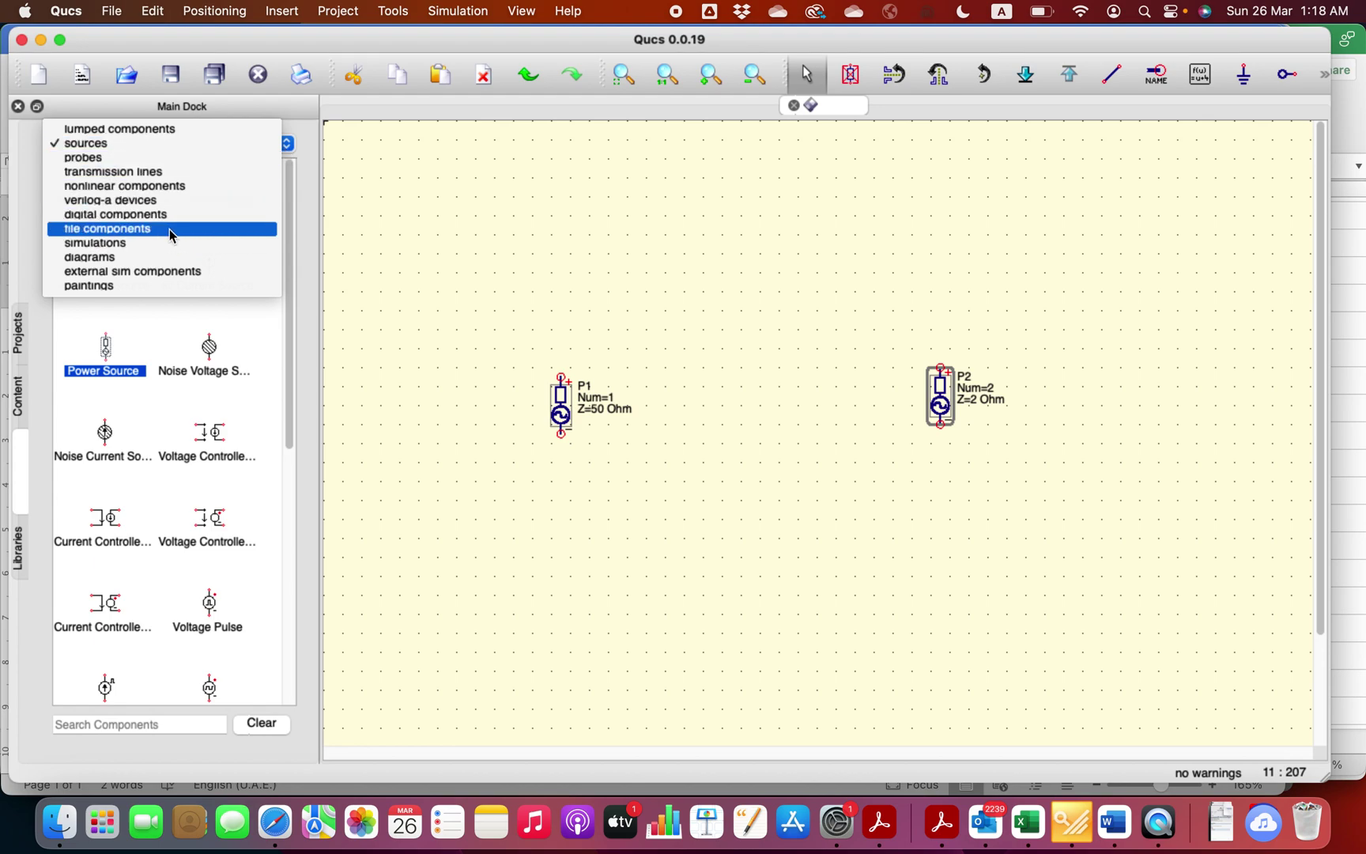
{"action": "left_click", "coordinate": [161, 174]}
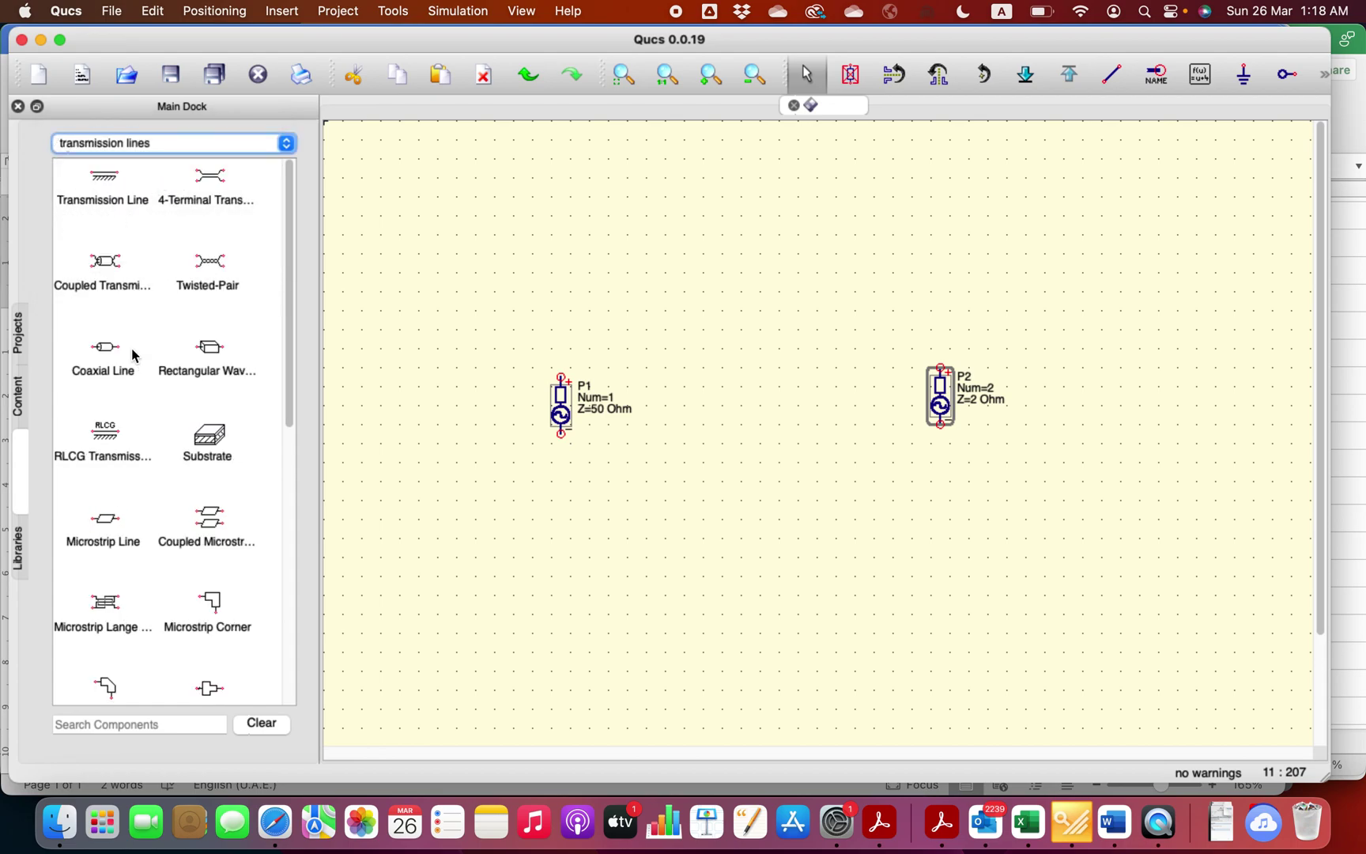
{"action": "left_click", "coordinate": [100, 182]}
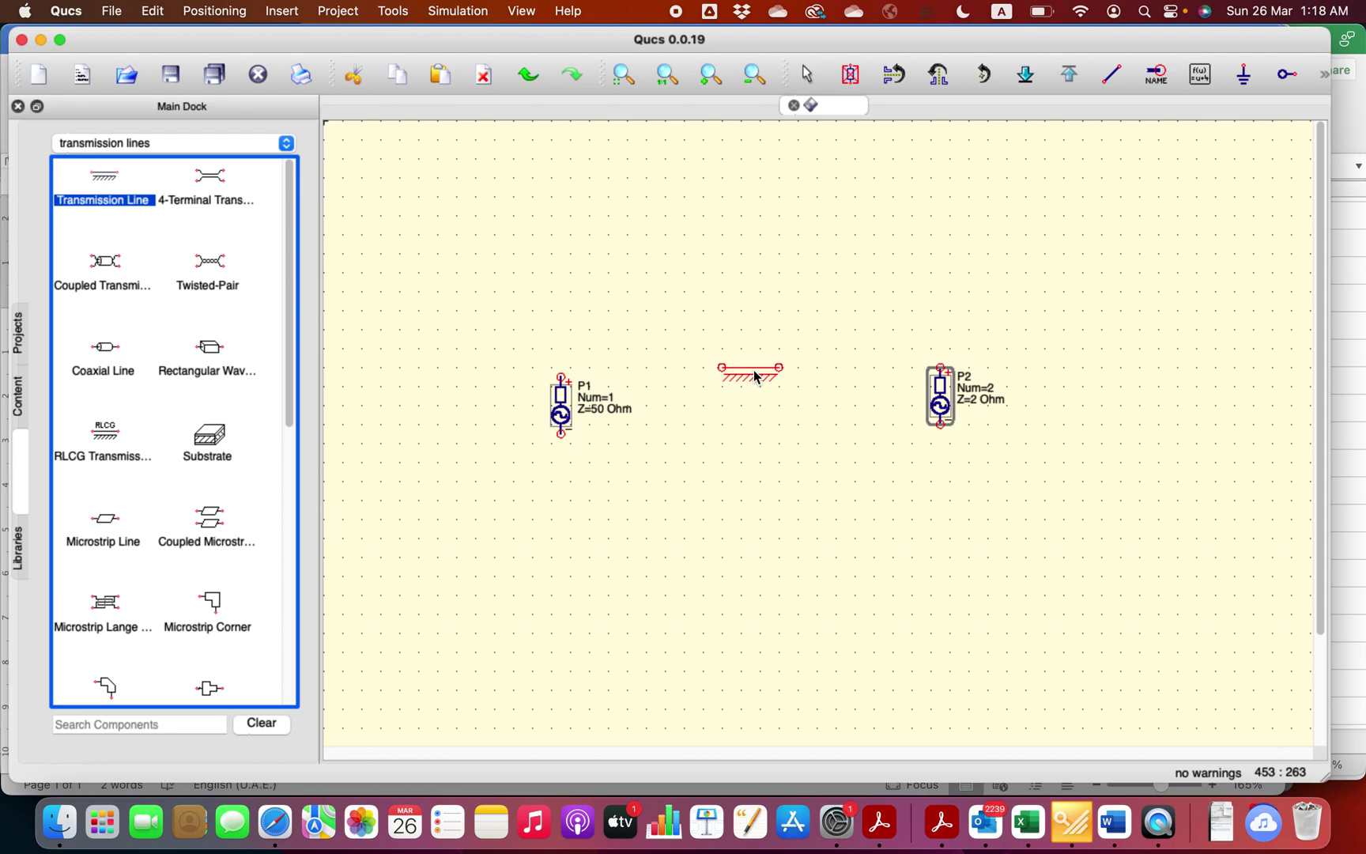
{"action": "left_click", "coordinate": [754, 370]}
{"action": "key", "text": "Escape"}
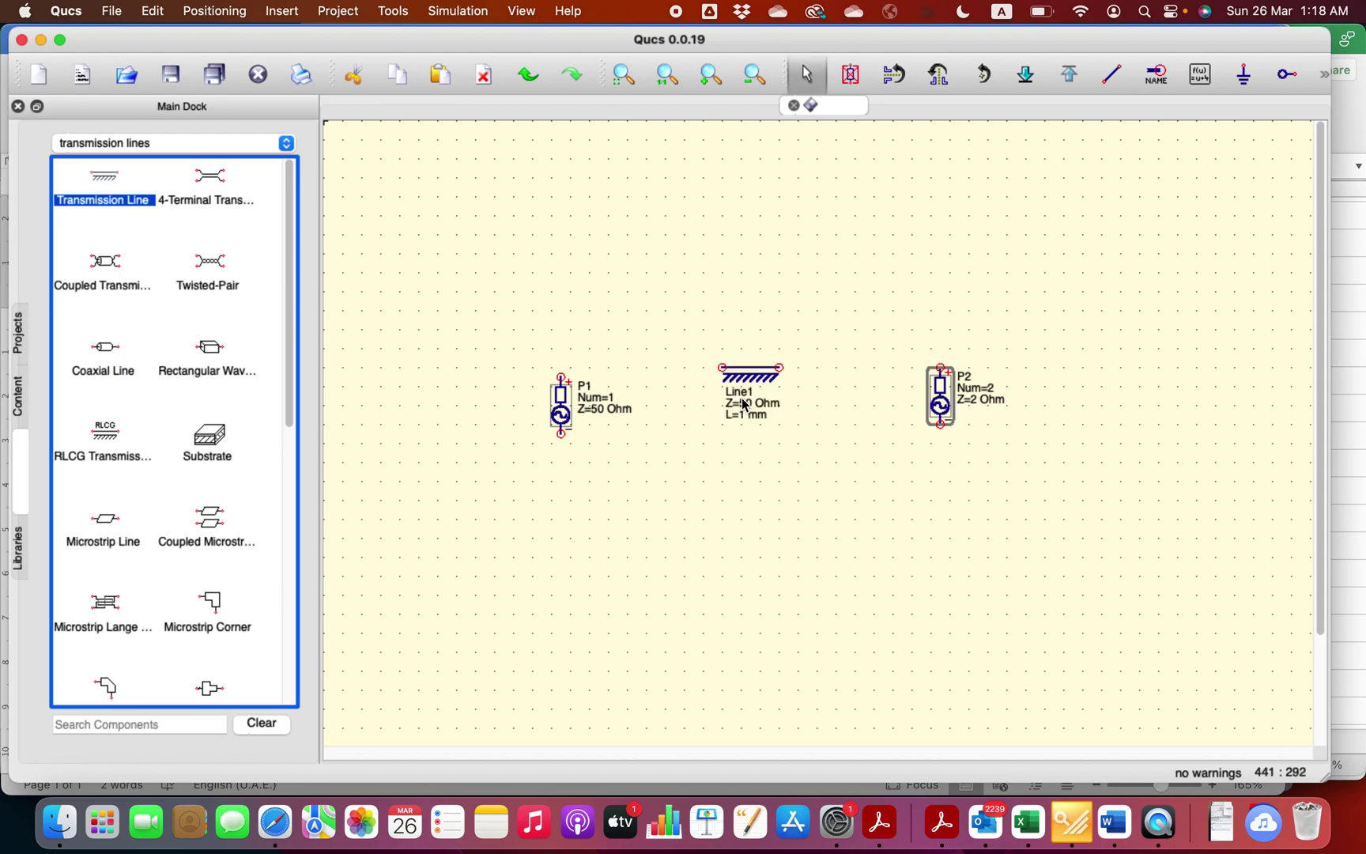
- Change Line1's impedance to 10 Ohm, select its length L, and consult the Word length calculation
{"action": "double_click", "coordinate": [745, 404]}
{"action": "double_click", "coordinate": [748, 378]}
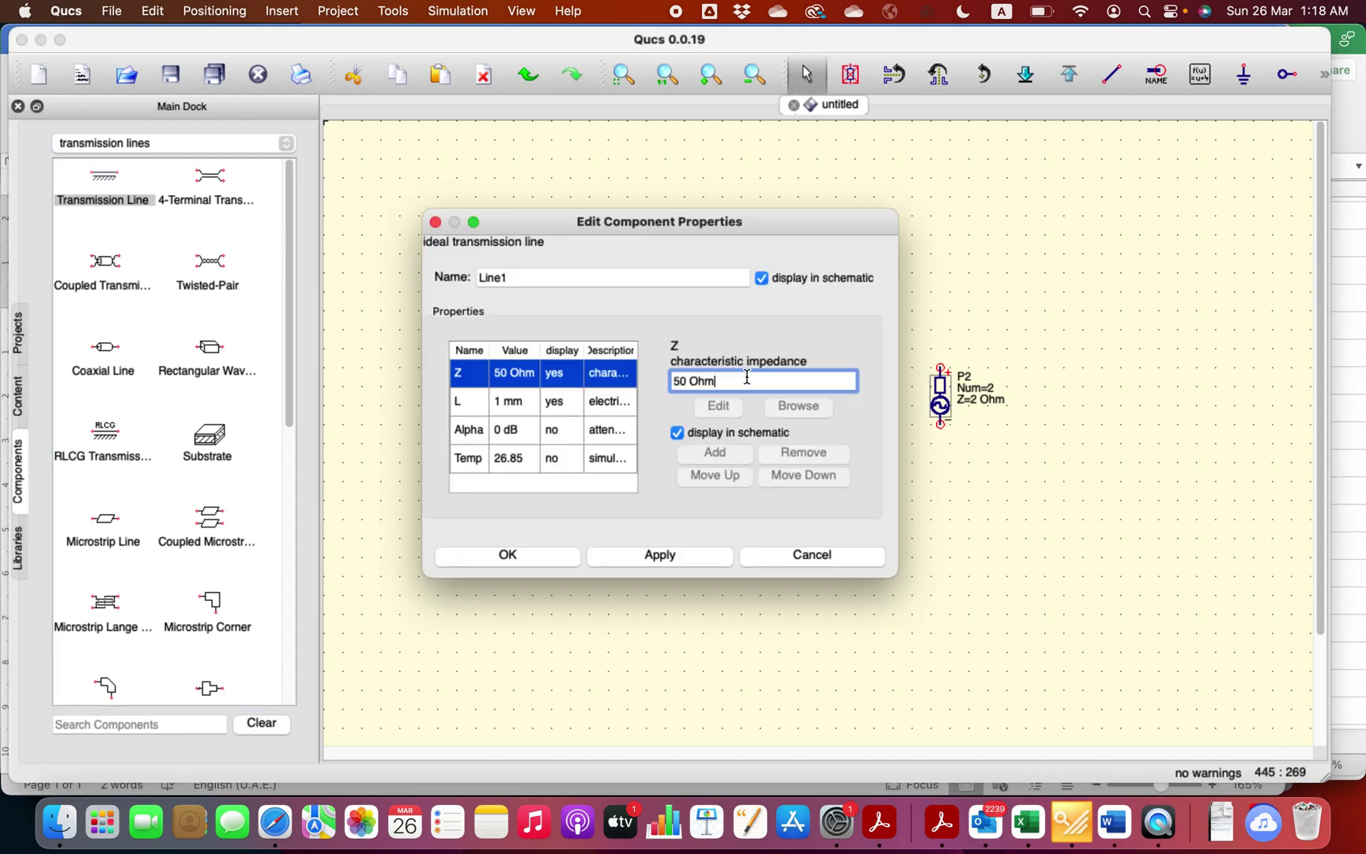
{"action": "left_click", "coordinate": [677, 381]}
{"action": "key", "text": "BackSpace"}
{"action": "type", "text": "1"}
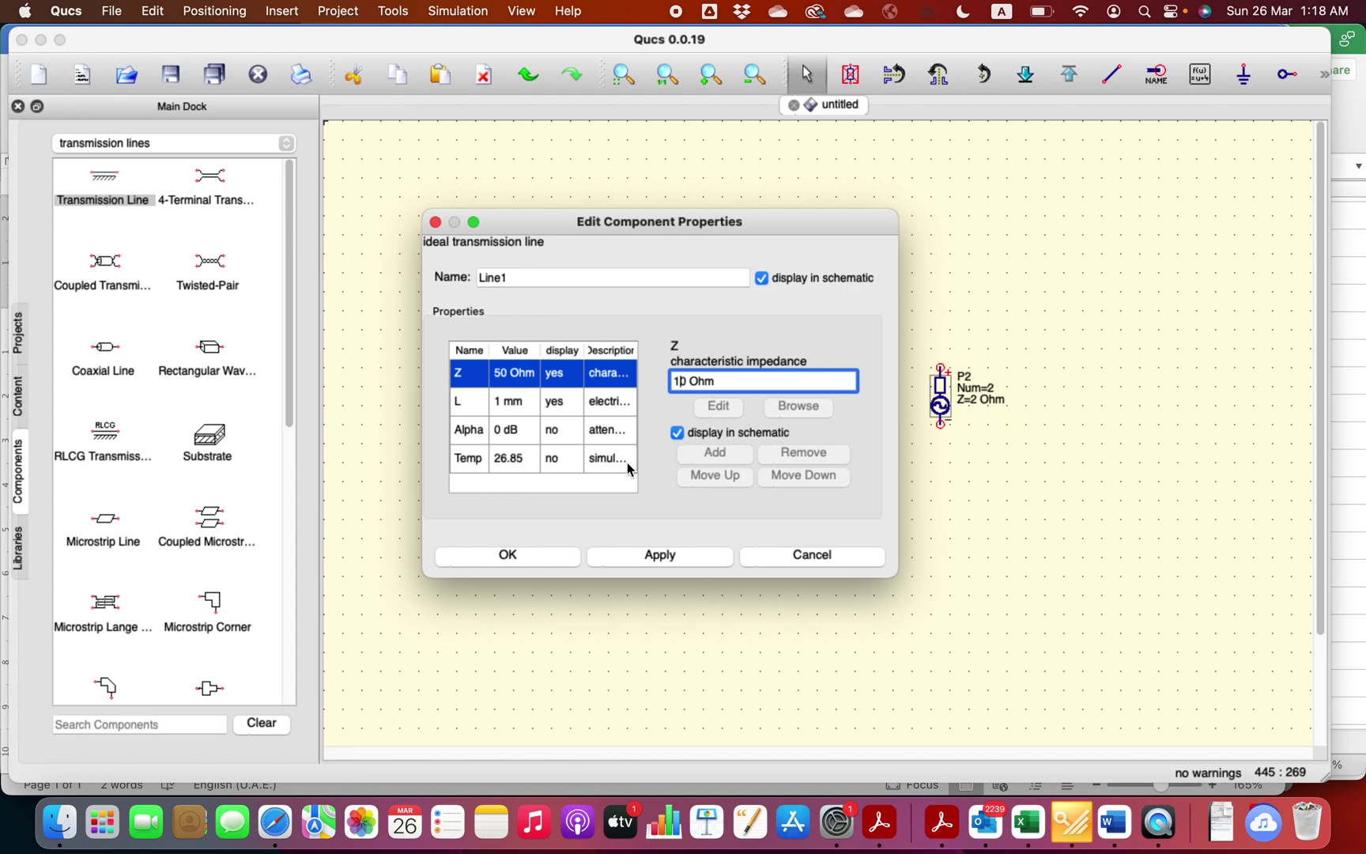
{"action": "left_click", "coordinate": [497, 408]}
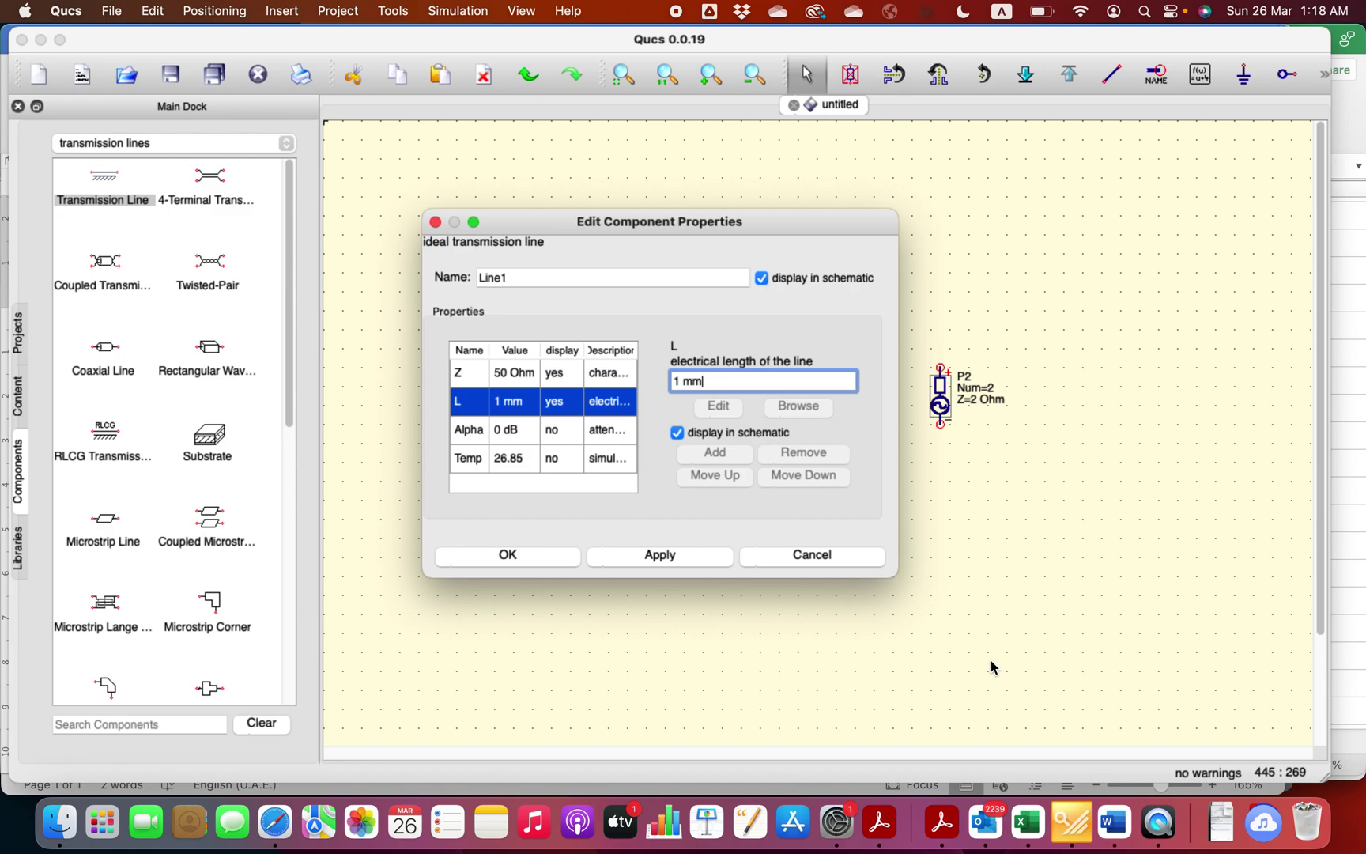
{"action": "left_click", "coordinate": [1115, 823]}
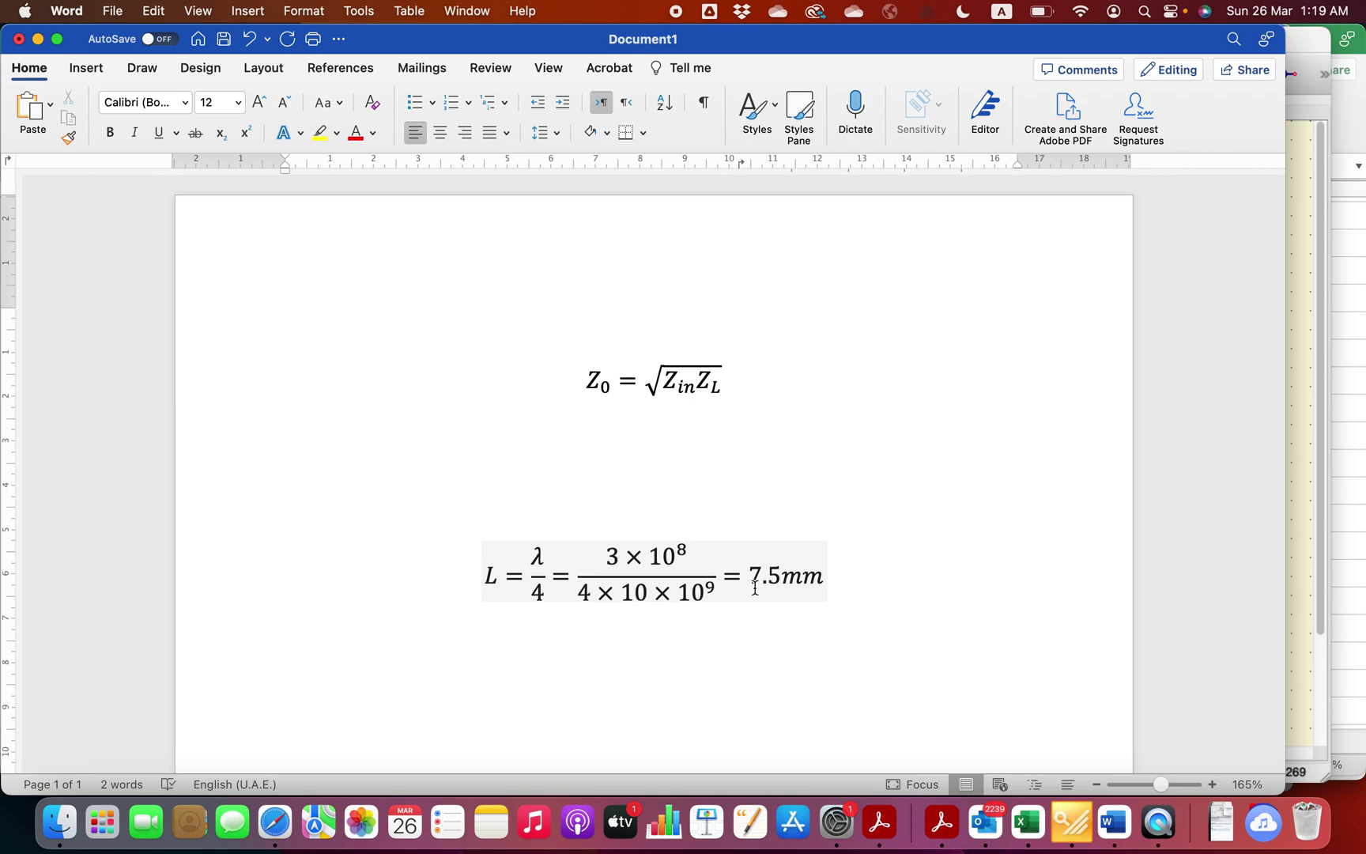
- Read the 7.5 mm quarter-wave length in Word, then return to Line1's properties in Qucs
{"action": "left_click", "coordinate": [1073, 822]}
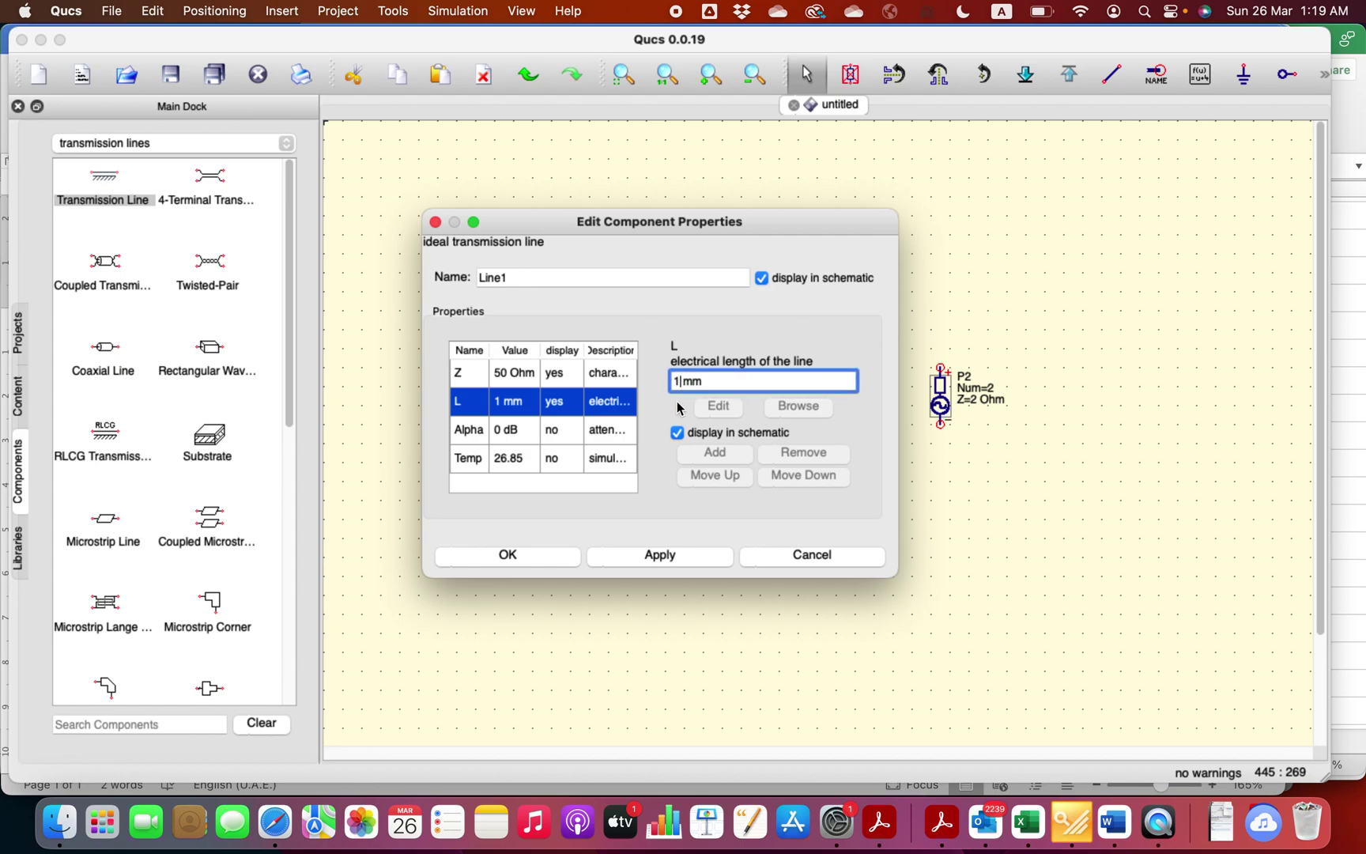
- Change Line1's length L from 1 mm to 7.5 mm and confirm
{"action": "key", "text": "BackSpace"}
{"action": "type", "text": "7.5"}
{"action": "left_click", "coordinate": [530, 553]}
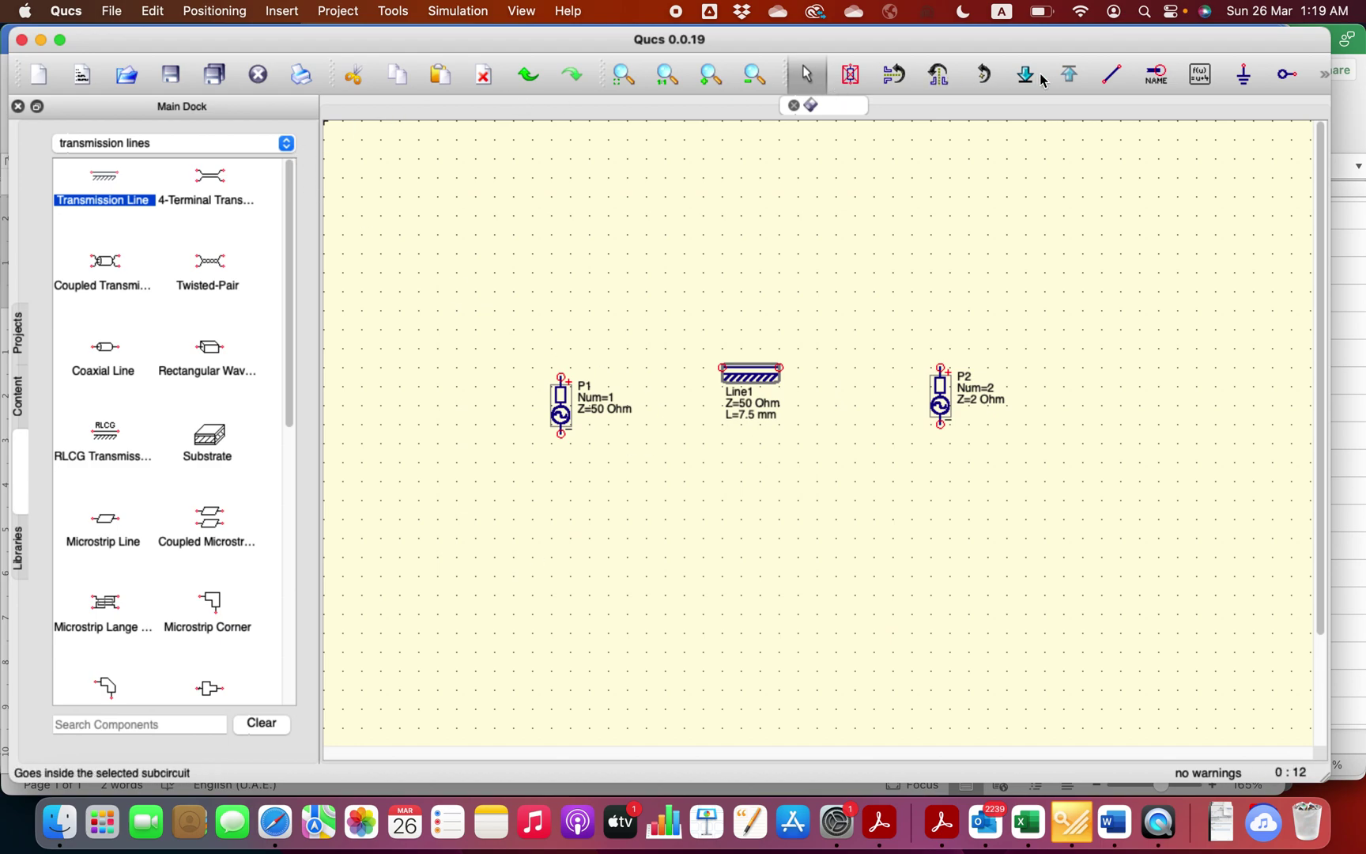
- Wire P1's top terminal to Line1's left end, and Line1's right end to P2's top terminal
{"action": "left_click", "coordinate": [1111, 73]}
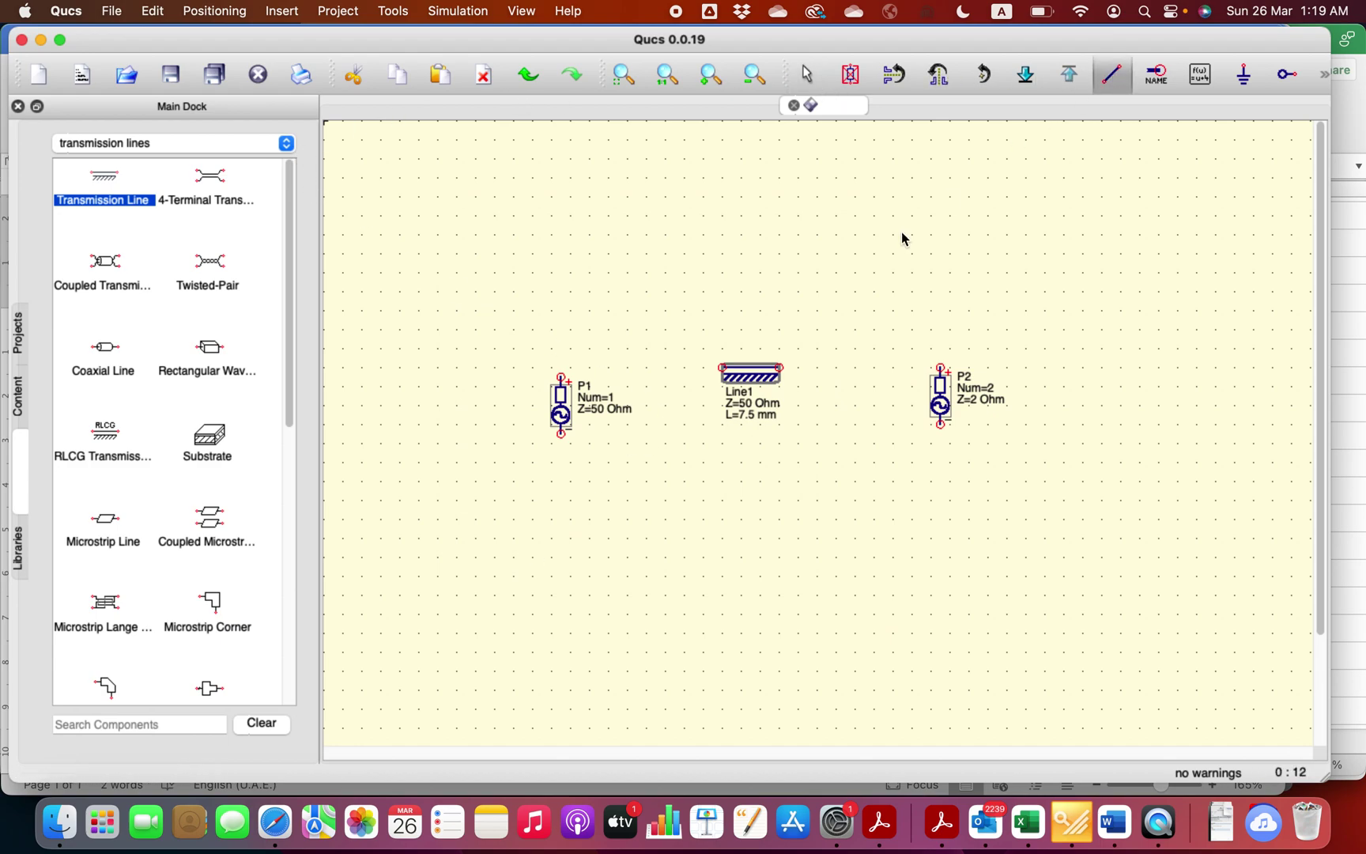
{"action": "left_click", "coordinate": [561, 377]}
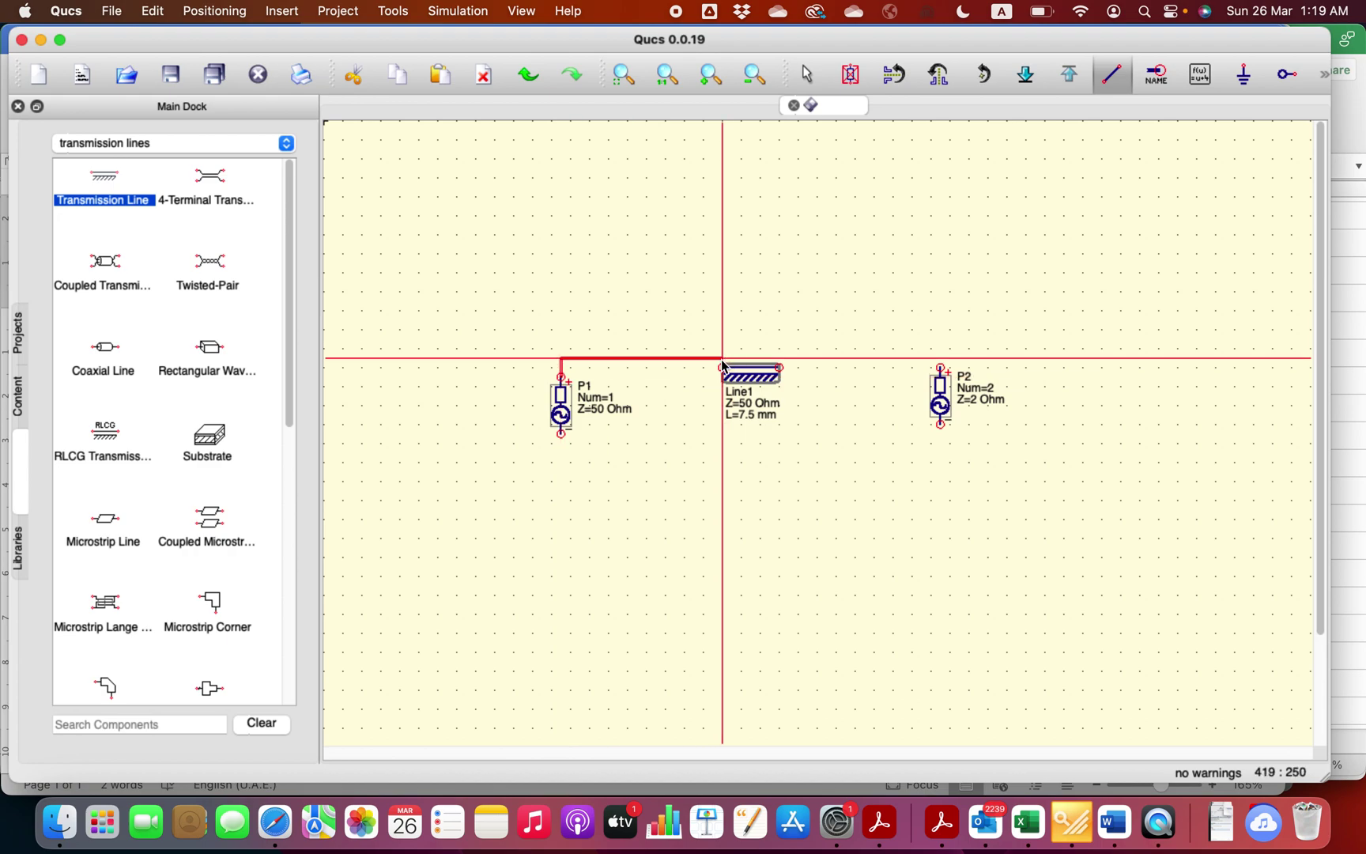
{"action": "left_click", "coordinate": [723, 368]}
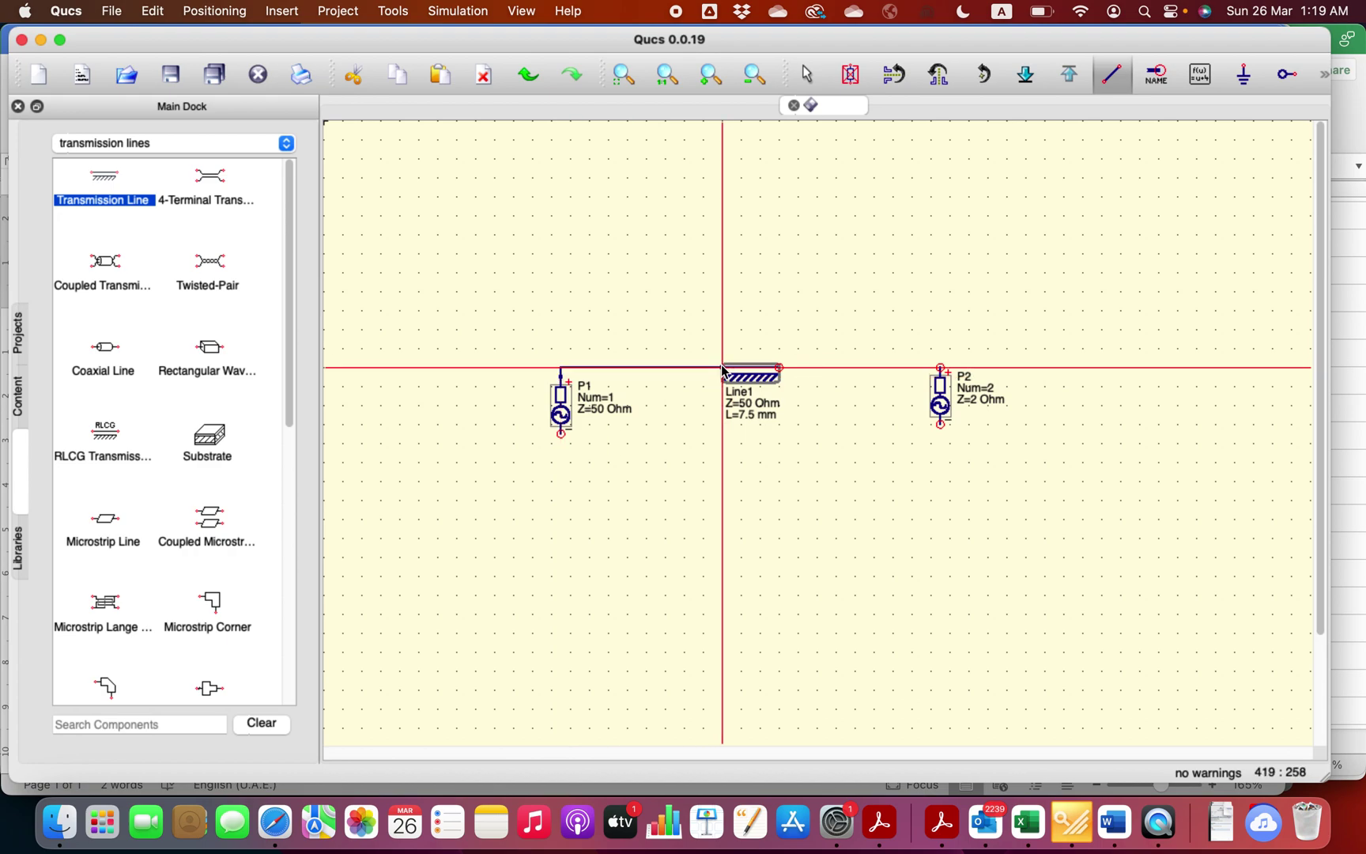
{"action": "left_click", "coordinate": [781, 369]}
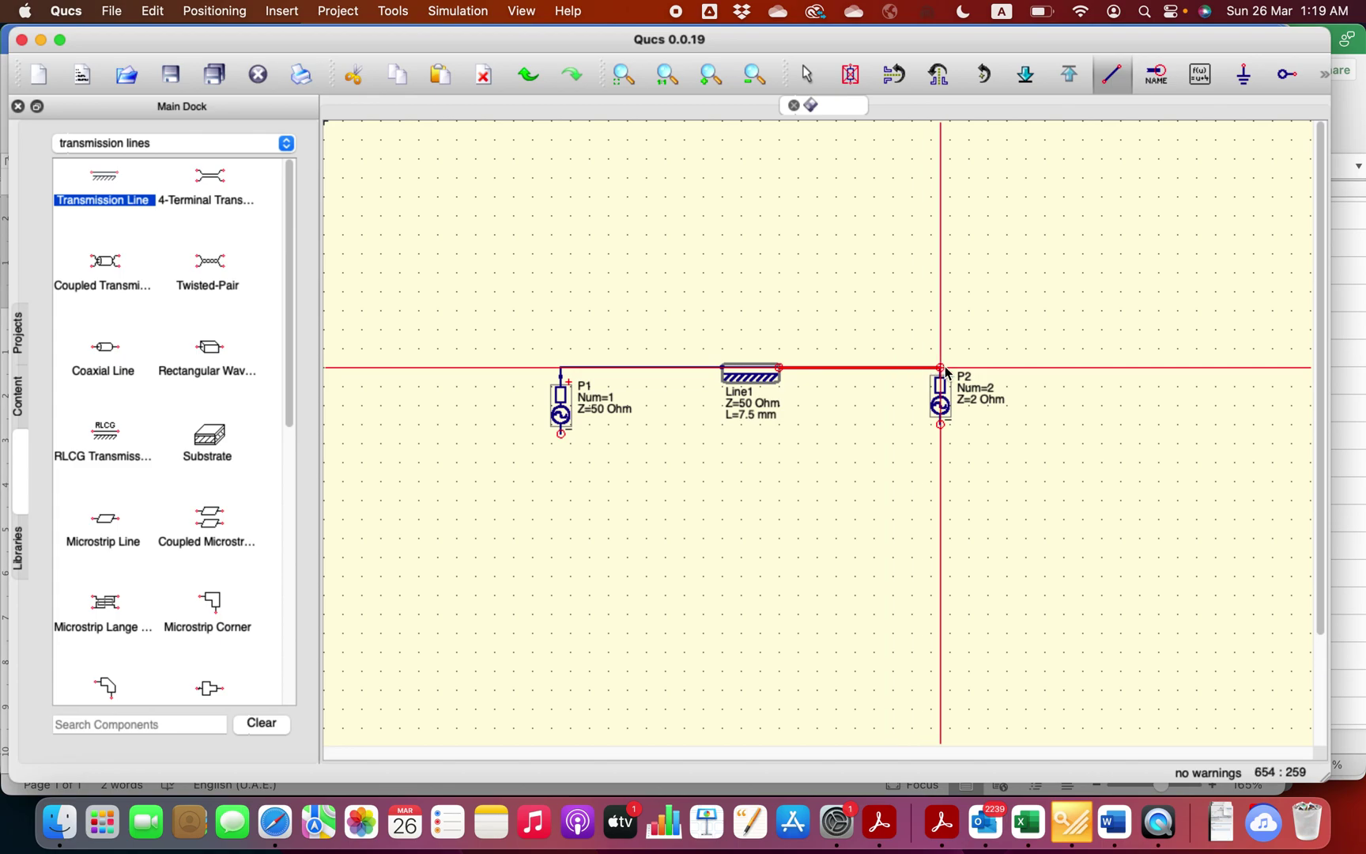
{"action": "left_click", "coordinate": [941, 369]}
- Attach Ground symbols from the lumped components to the lower terminals of P1 and P2
{"action": "key", "text": "Escape"}
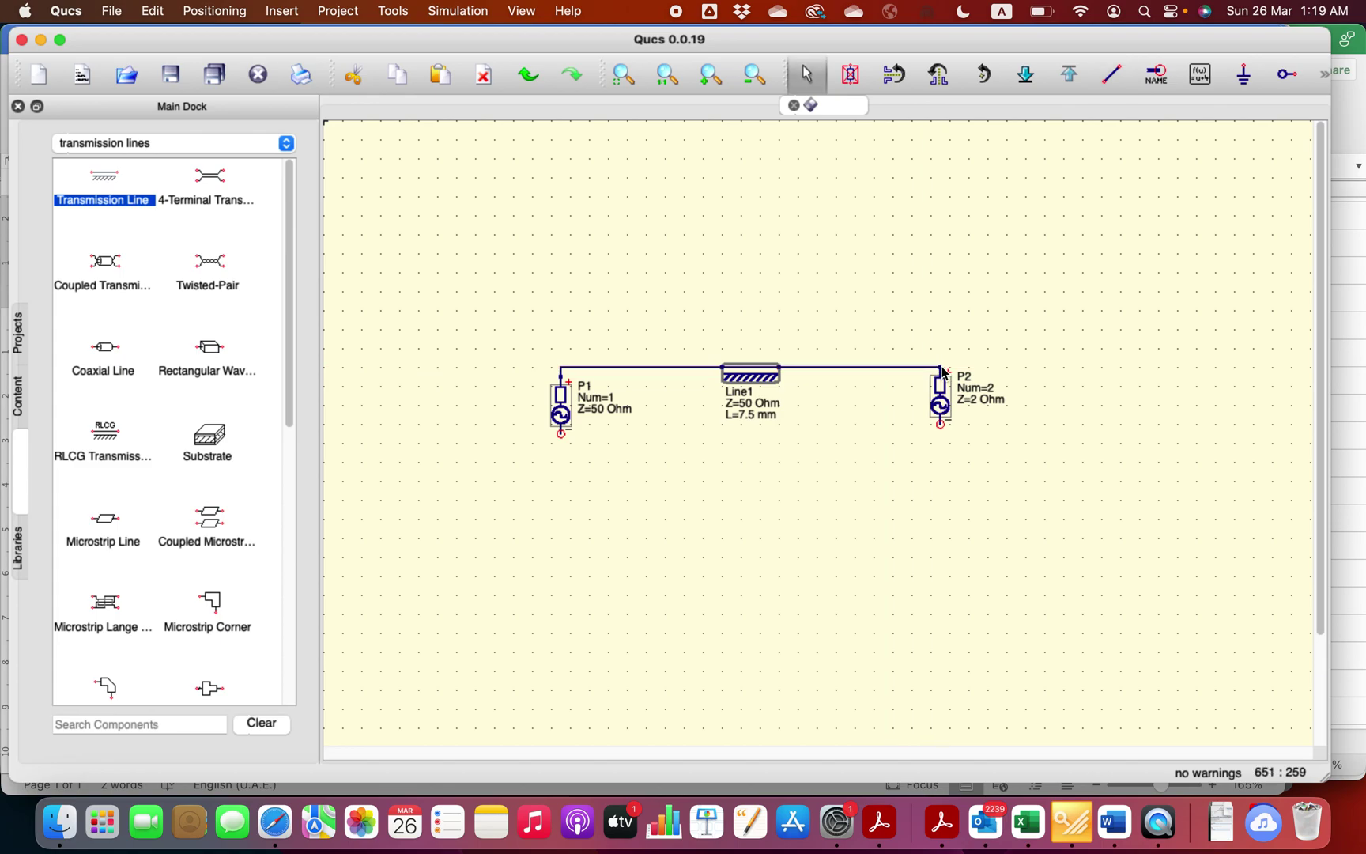
{"action": "left_click", "coordinate": [284, 146]}
{"action": "left_click", "coordinate": [140, 119]}
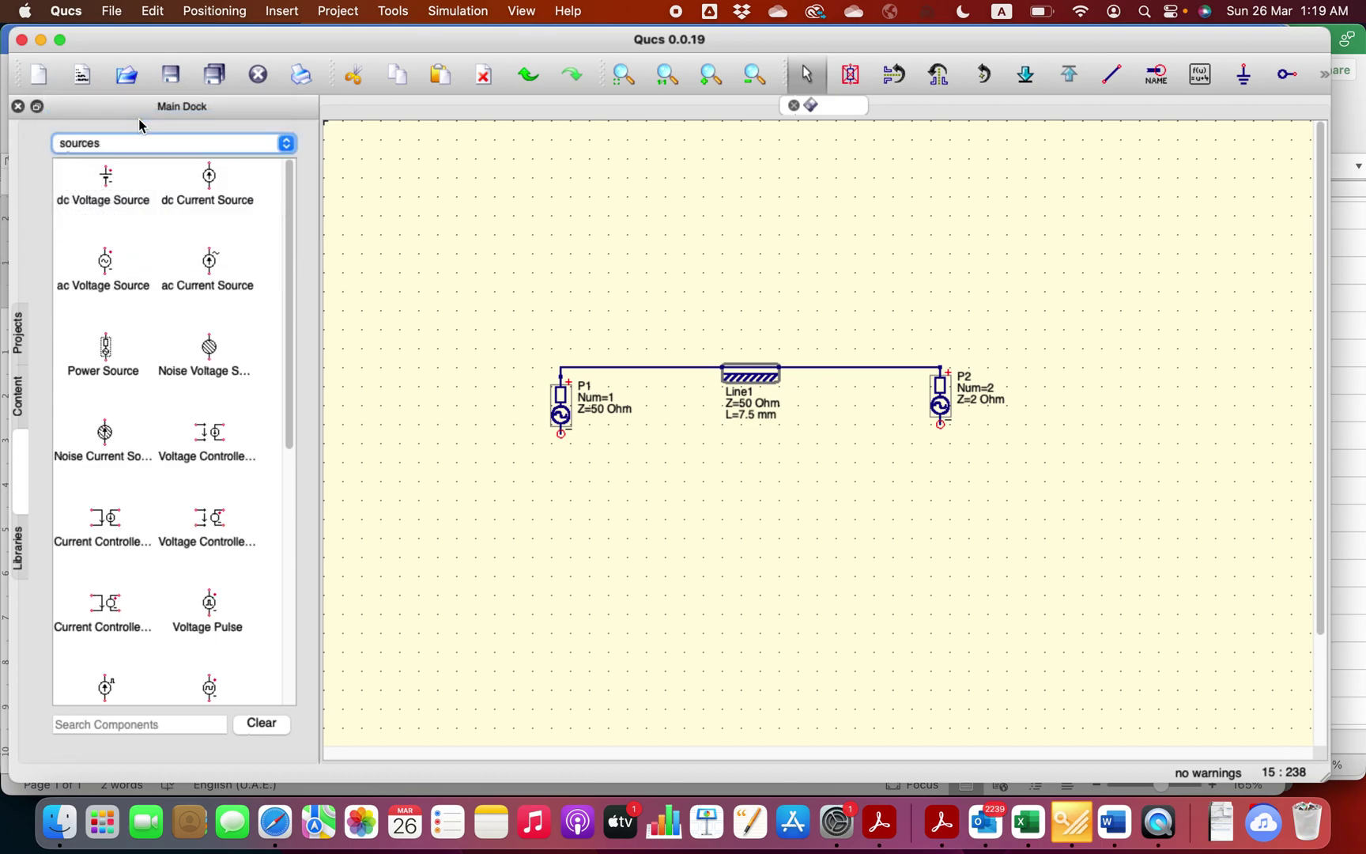
{"action": "left_click", "coordinate": [286, 146]}
{"action": "left_click", "coordinate": [178, 132]}
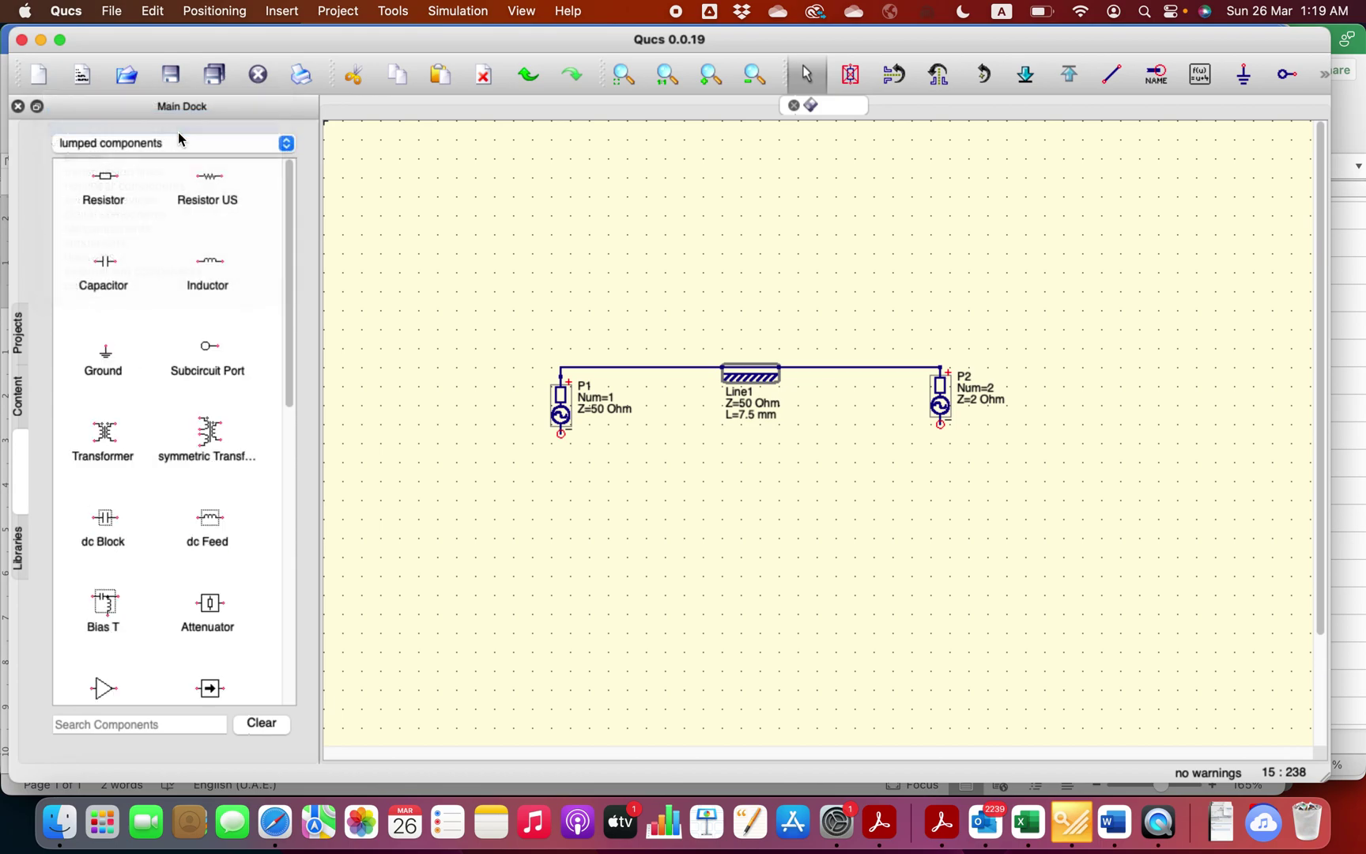
{"action": "left_click", "coordinate": [103, 355]}
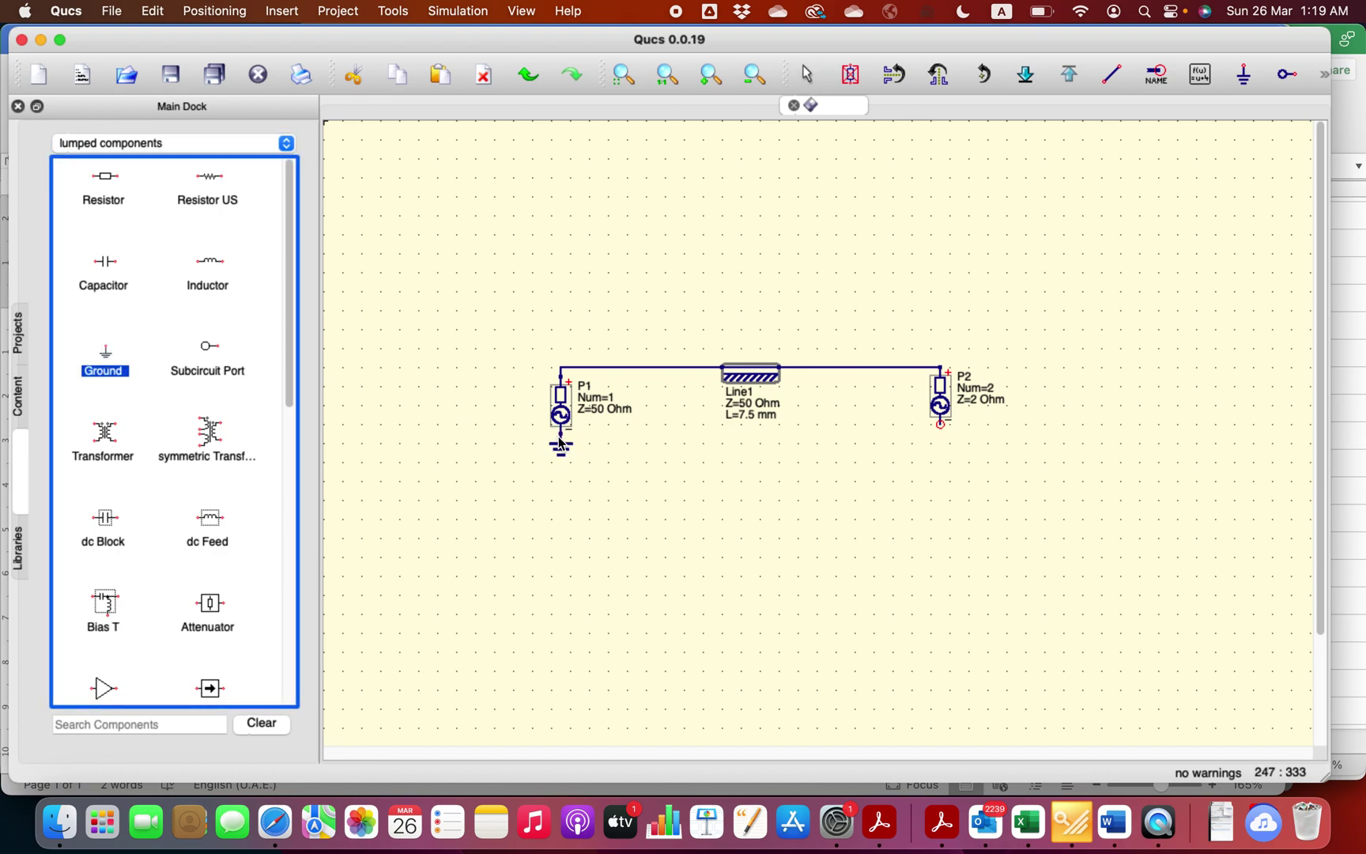
{"action": "left_click", "coordinate": [560, 445]}
{"action": "left_click", "coordinate": [941, 434]}
{"action": "key", "text": "Escape"}
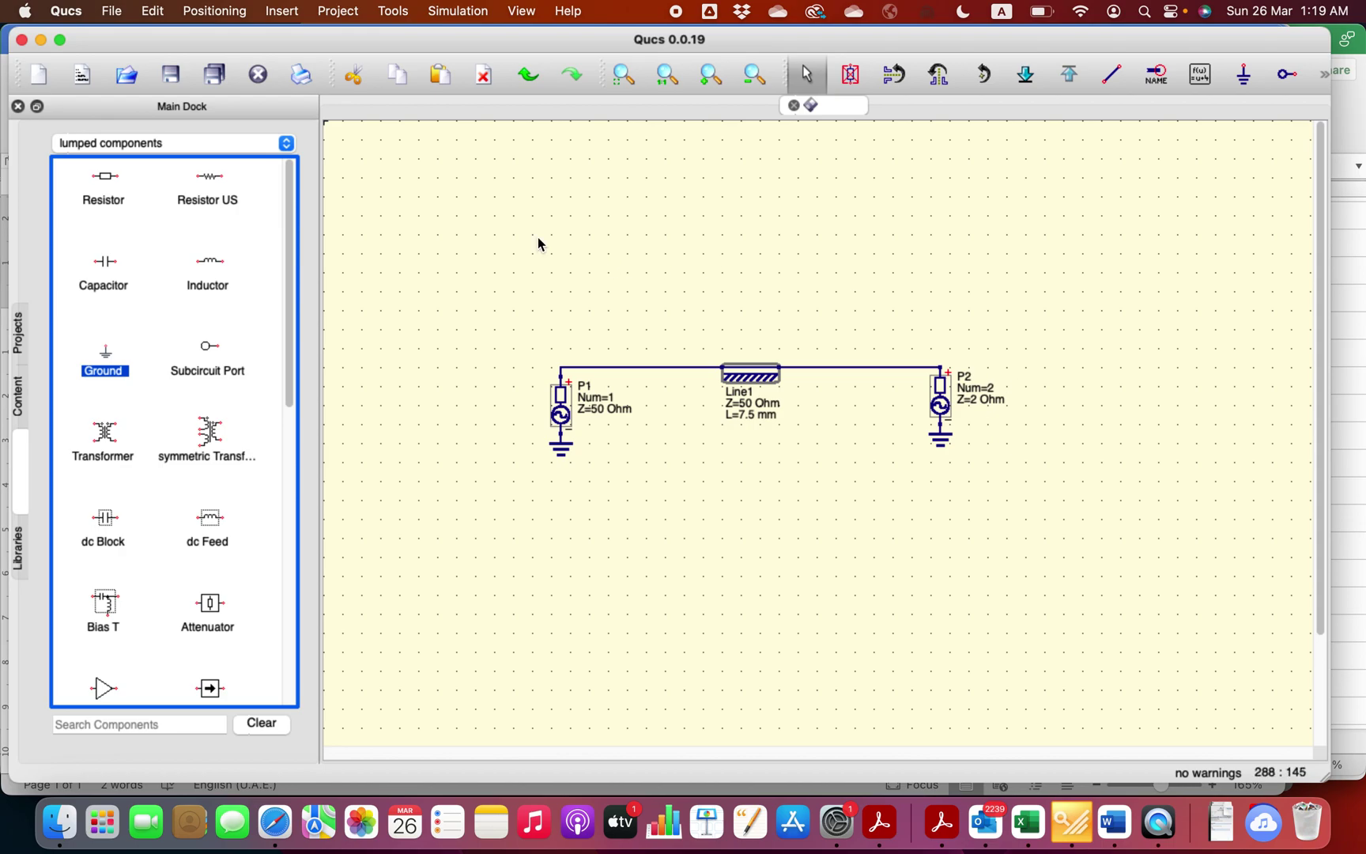
- Place an S-parameter simulation block SP1 above the circuit
{"action": "left_click", "coordinate": [289, 149]}
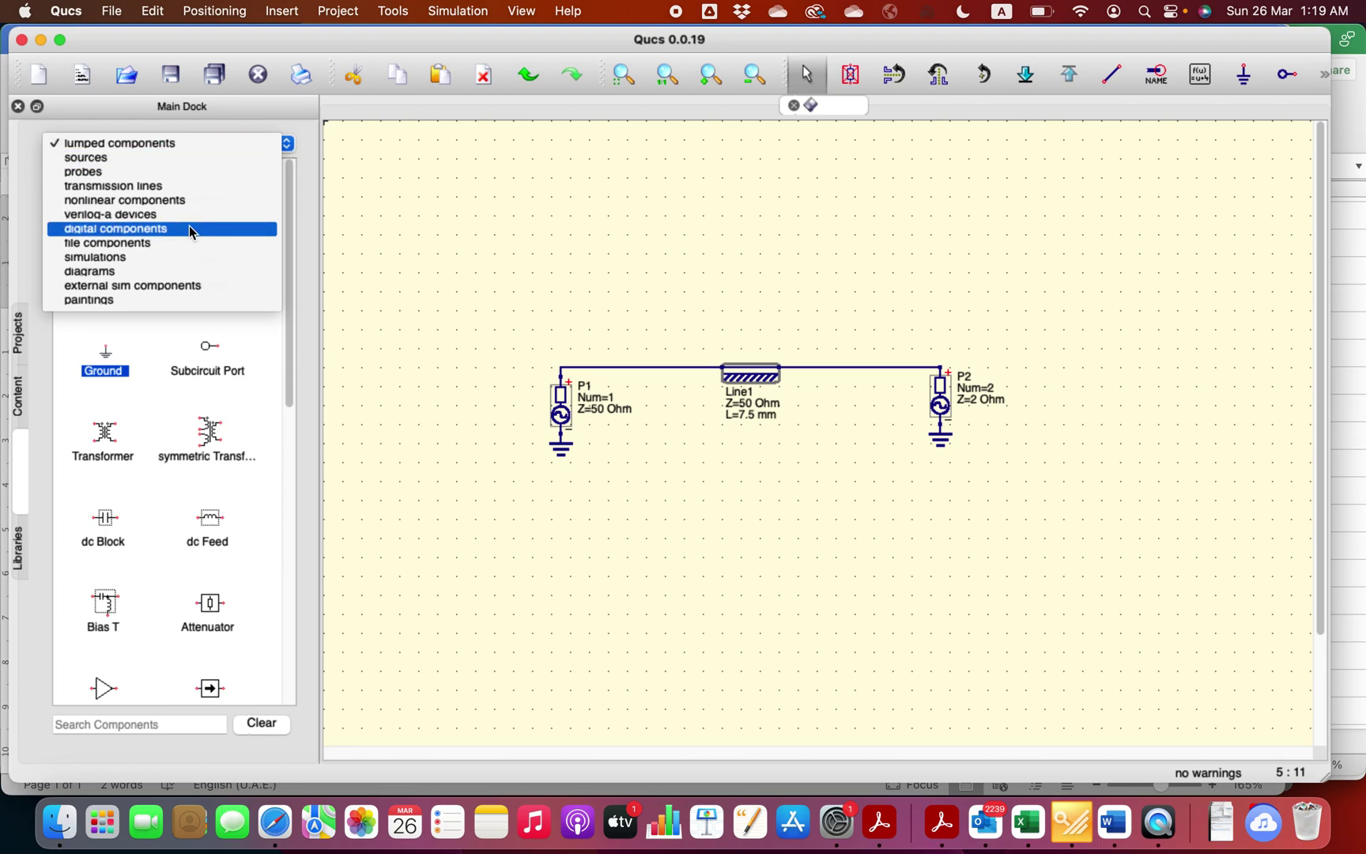
{"action": "left_click", "coordinate": [166, 260]}
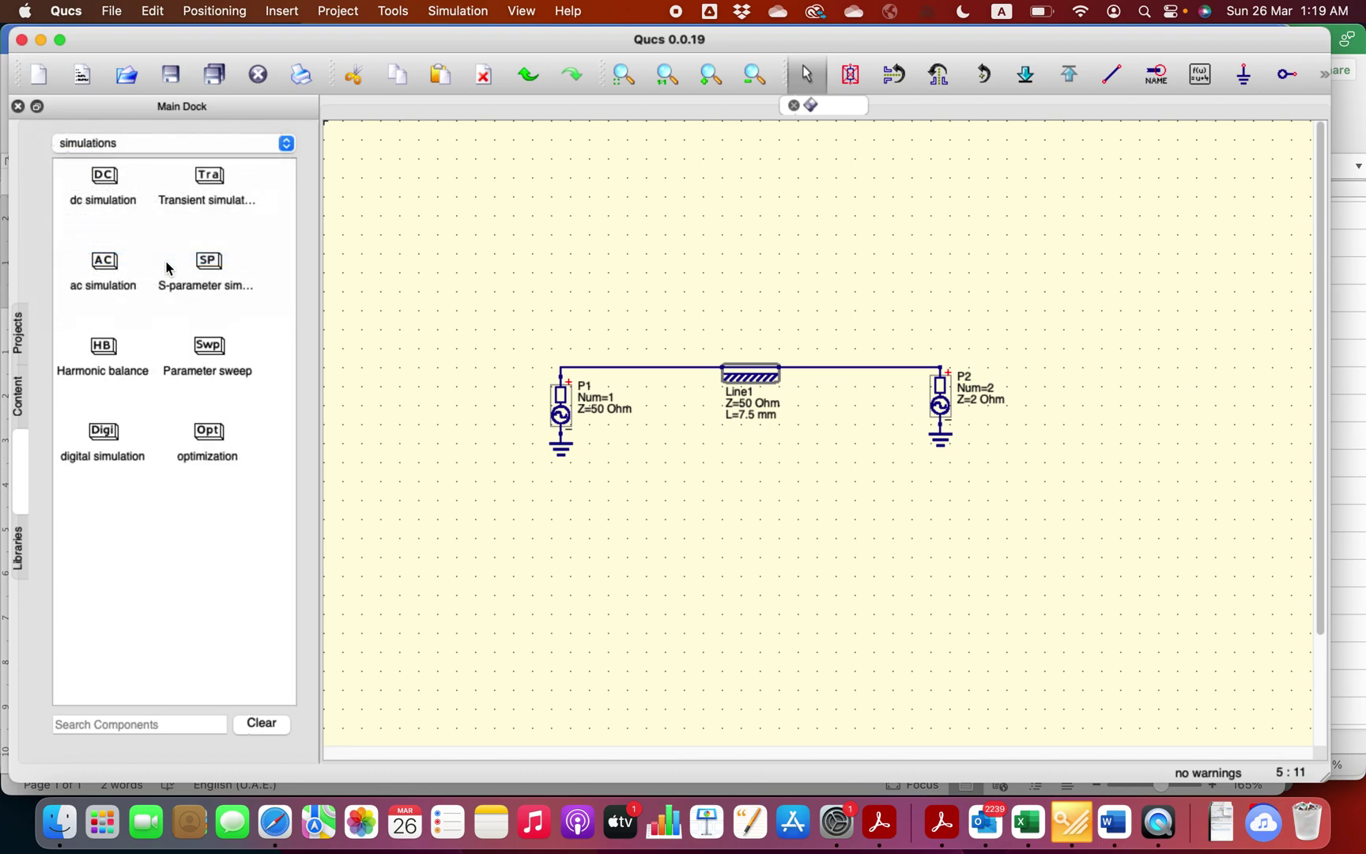
{"action": "left_click", "coordinate": [212, 262]}
{"action": "left_click", "coordinate": [448, 225]}
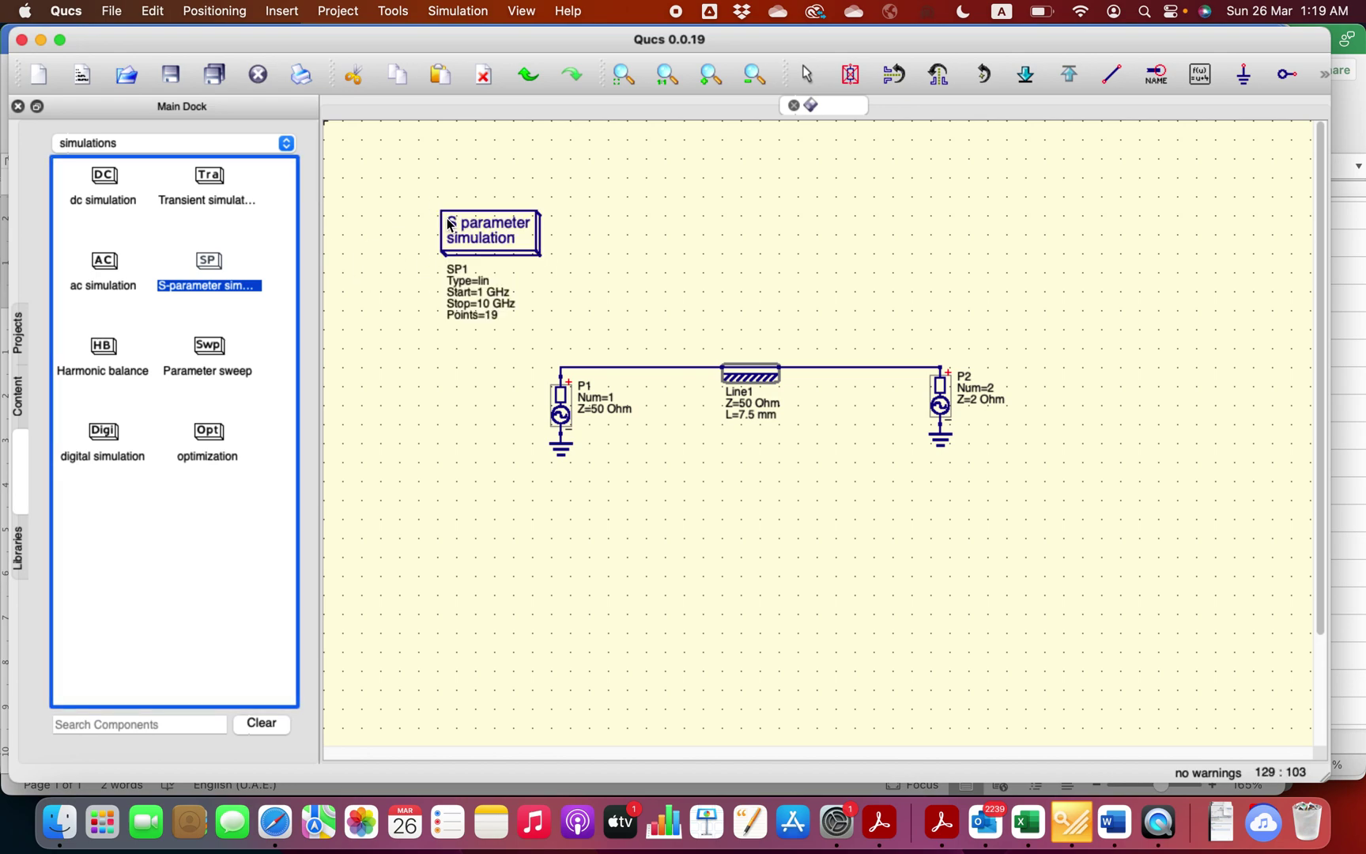
{"action": "key", "text": "Escape"}
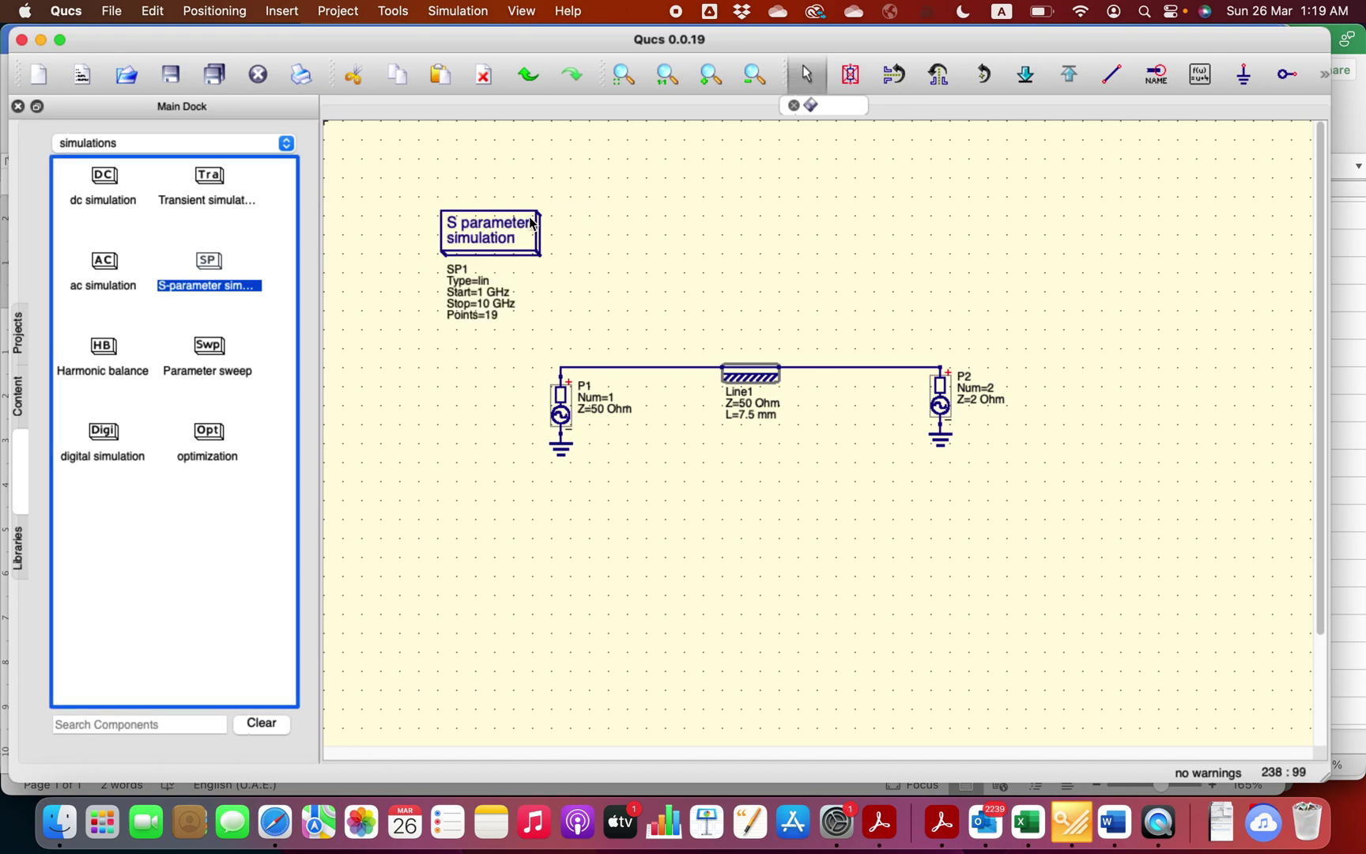
- Set SP1's stop frequency to 20 GHz, giving a 1–20 GHz sweep with 19 points
{"action": "double_click", "coordinate": [495, 223]}
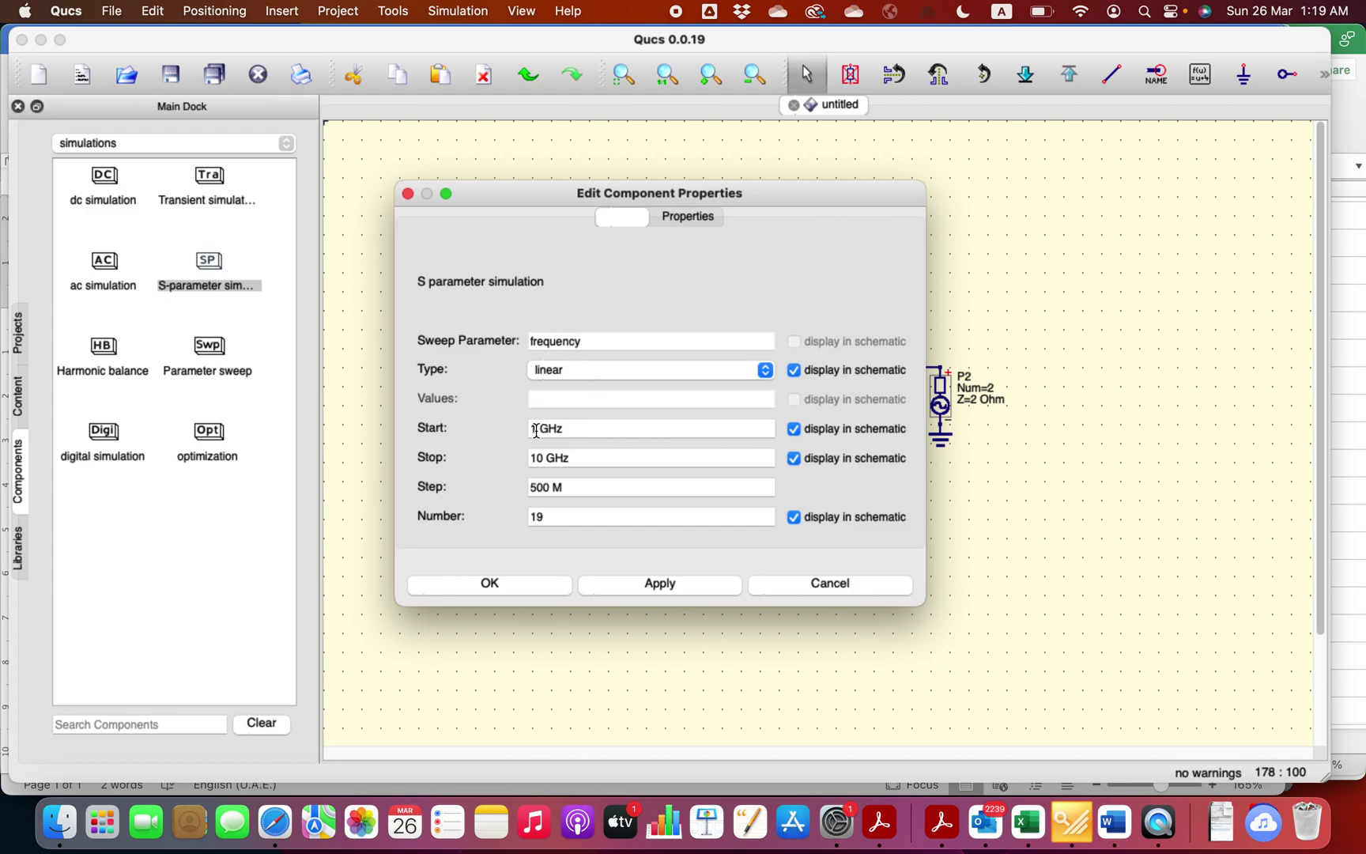
{"action": "double_click", "coordinate": [527, 461]}
{"action": "type", "text": "20"}
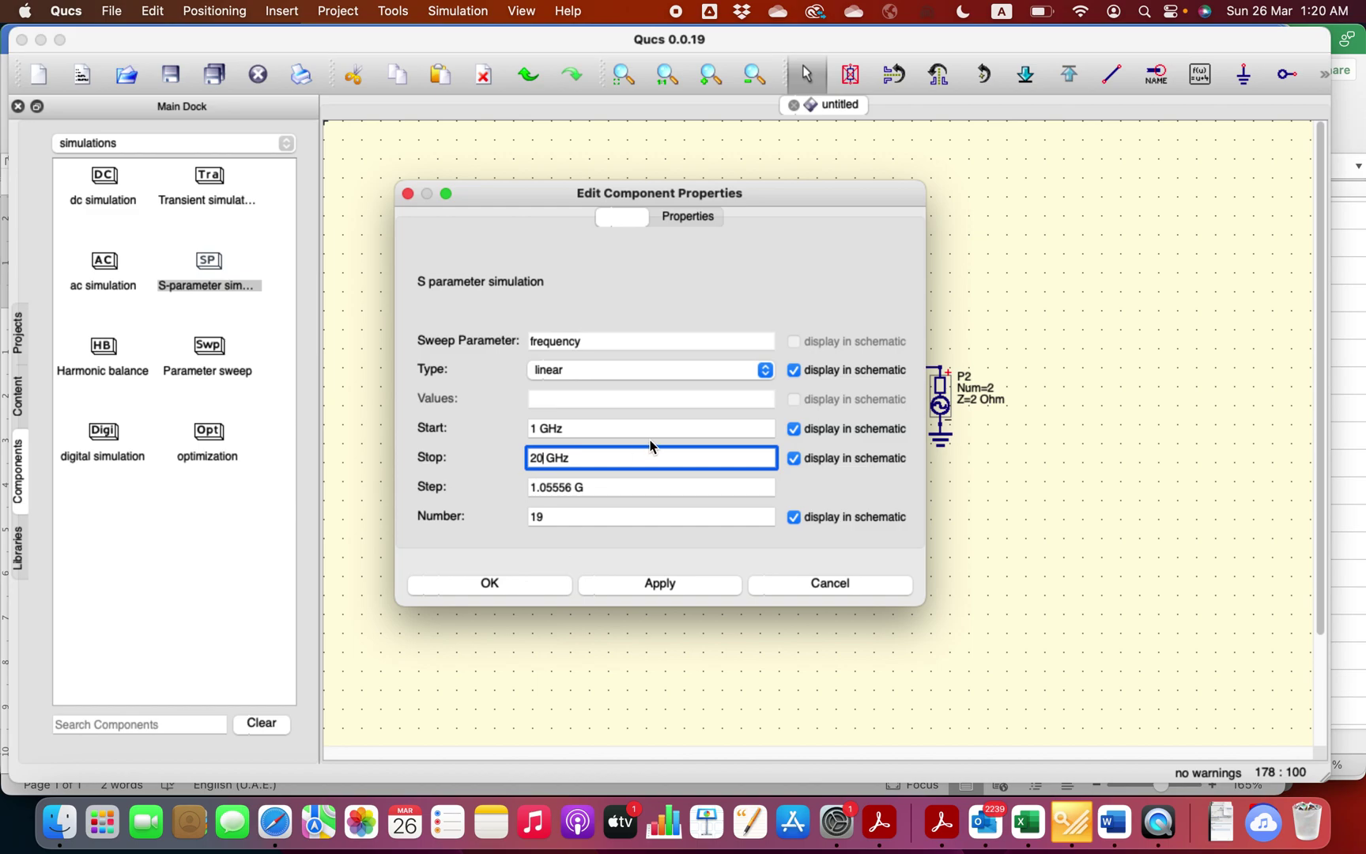
{"action": "left_click", "coordinate": [512, 584]}
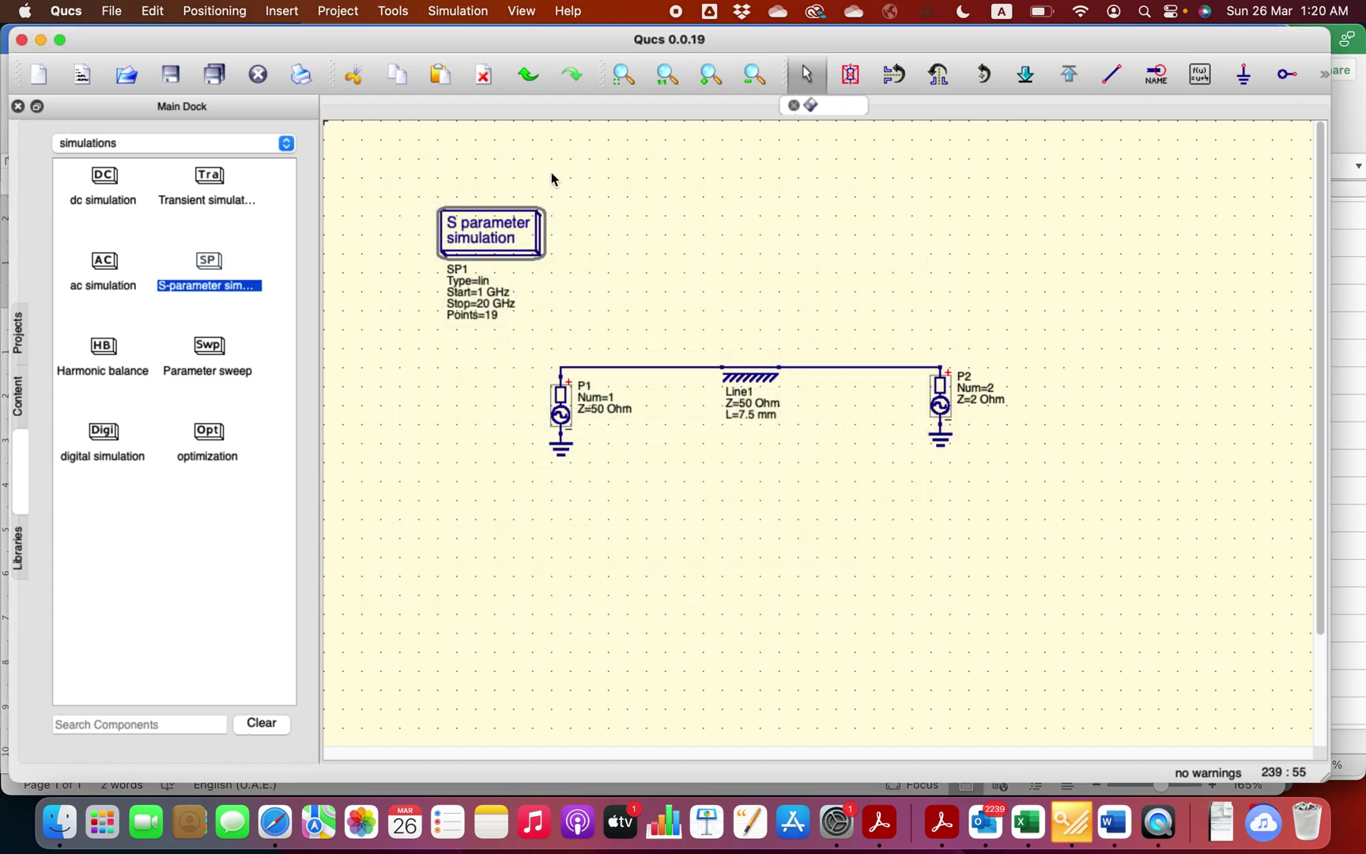
- Simulate, overwrite Untitled.sch, and shift the empty diagram on the data display page
{"action": "left_click", "coordinate": [465, 14]}
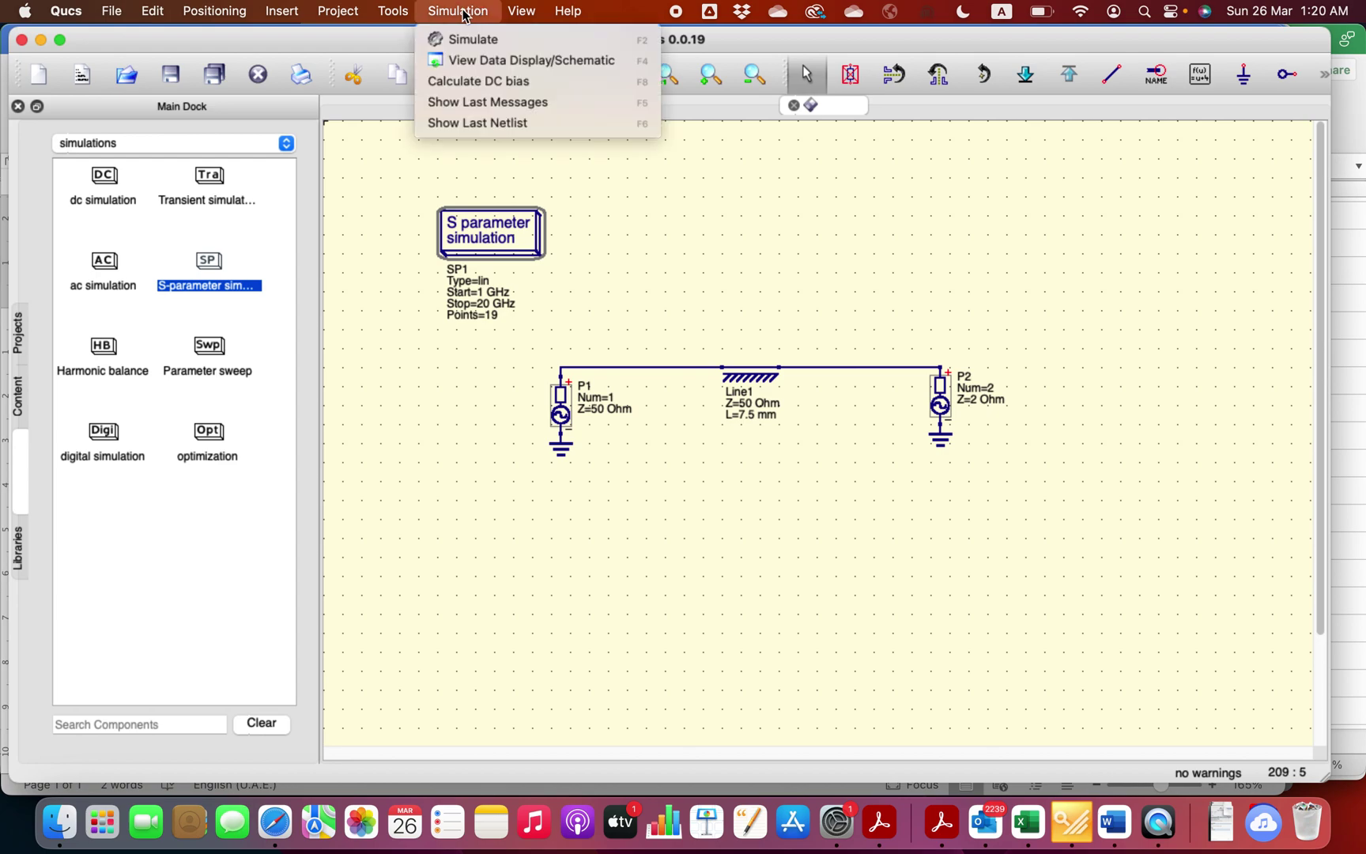
{"action": "left_click", "coordinate": [469, 39]}
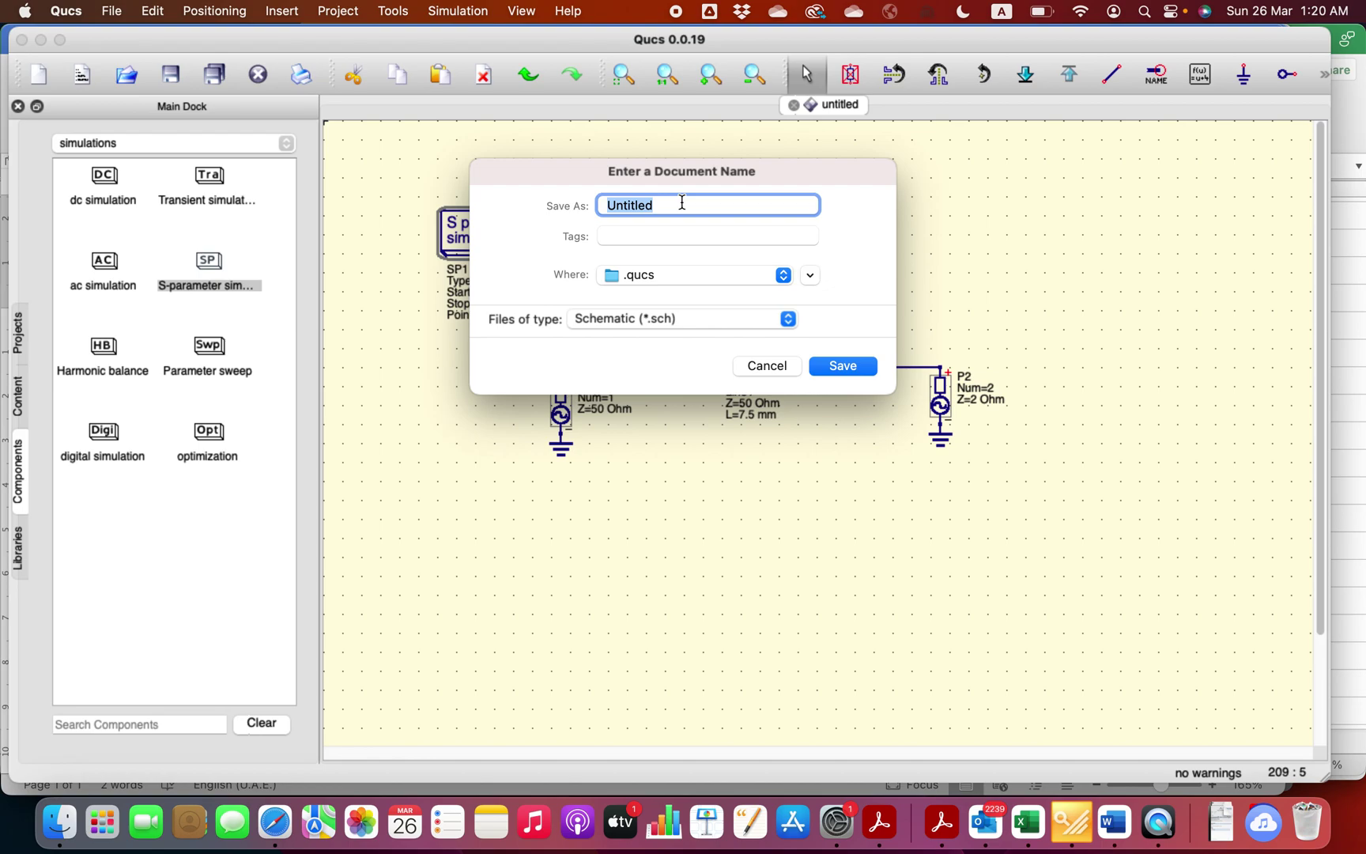
{"action": "left_click", "coordinate": [843, 365]}
{"action": "left_click", "coordinate": [728, 408]}
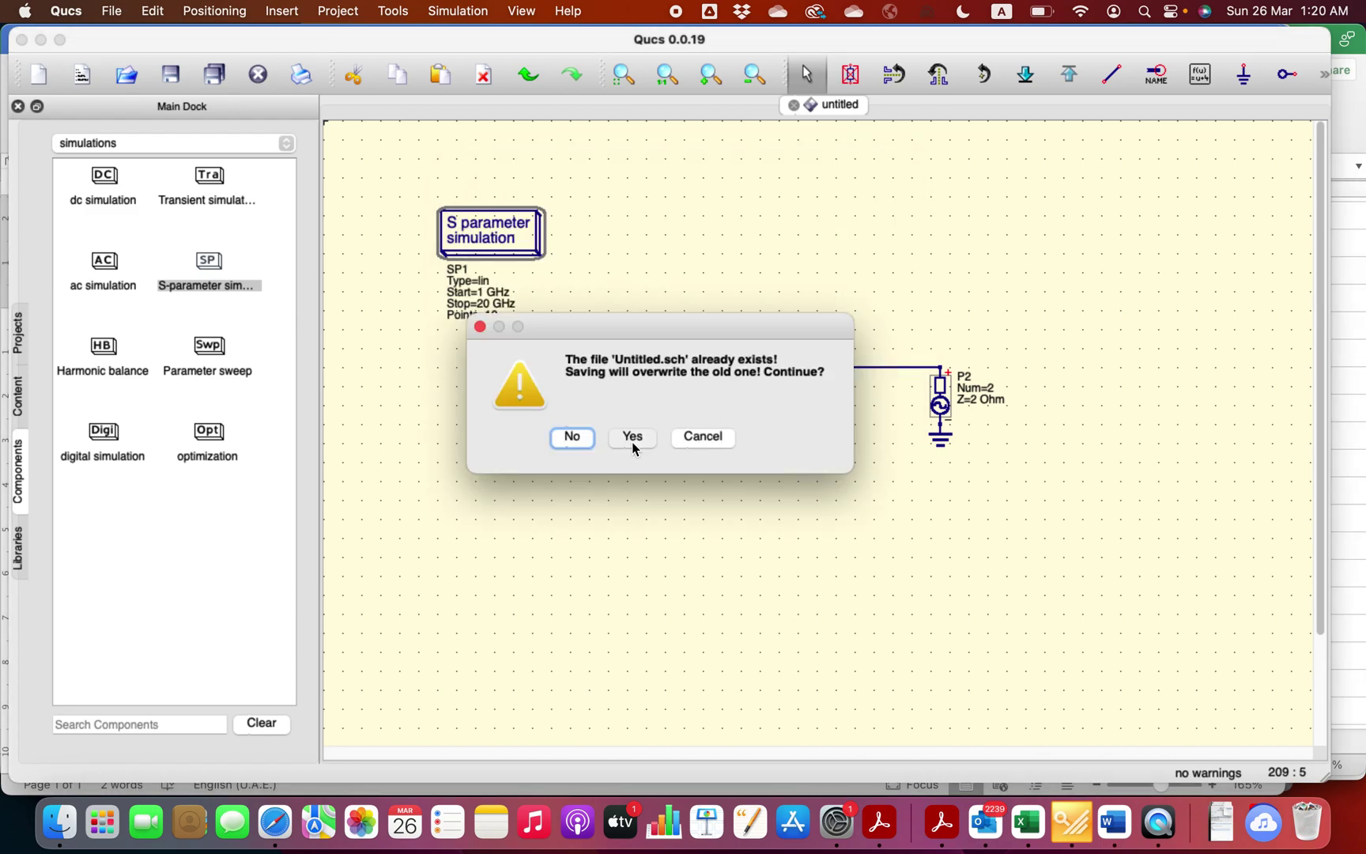
{"action": "left_click", "coordinate": [632, 440]}
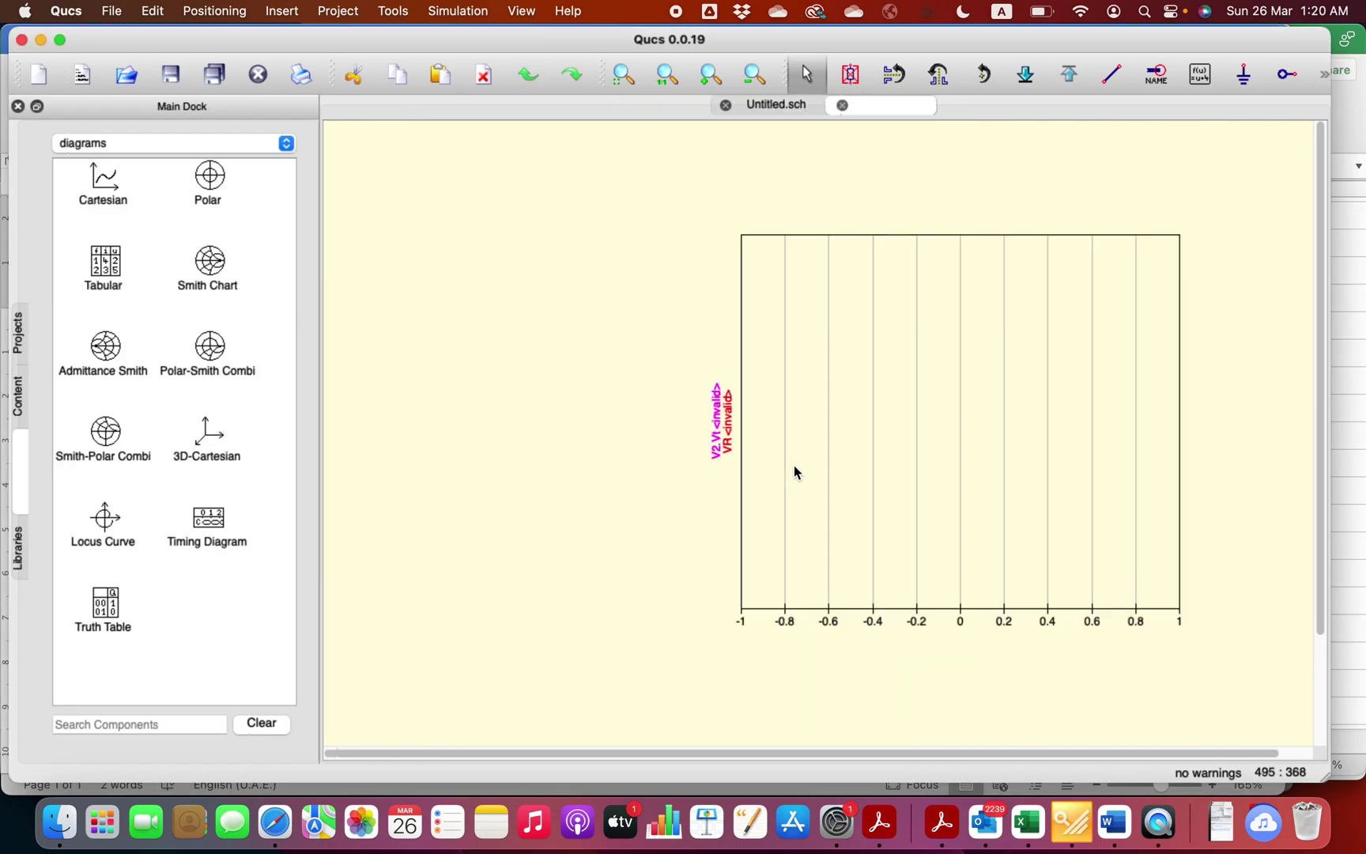
{"action": "left_click_drag", "start_coordinate": [857, 374], "coordinate": [891, 397]}
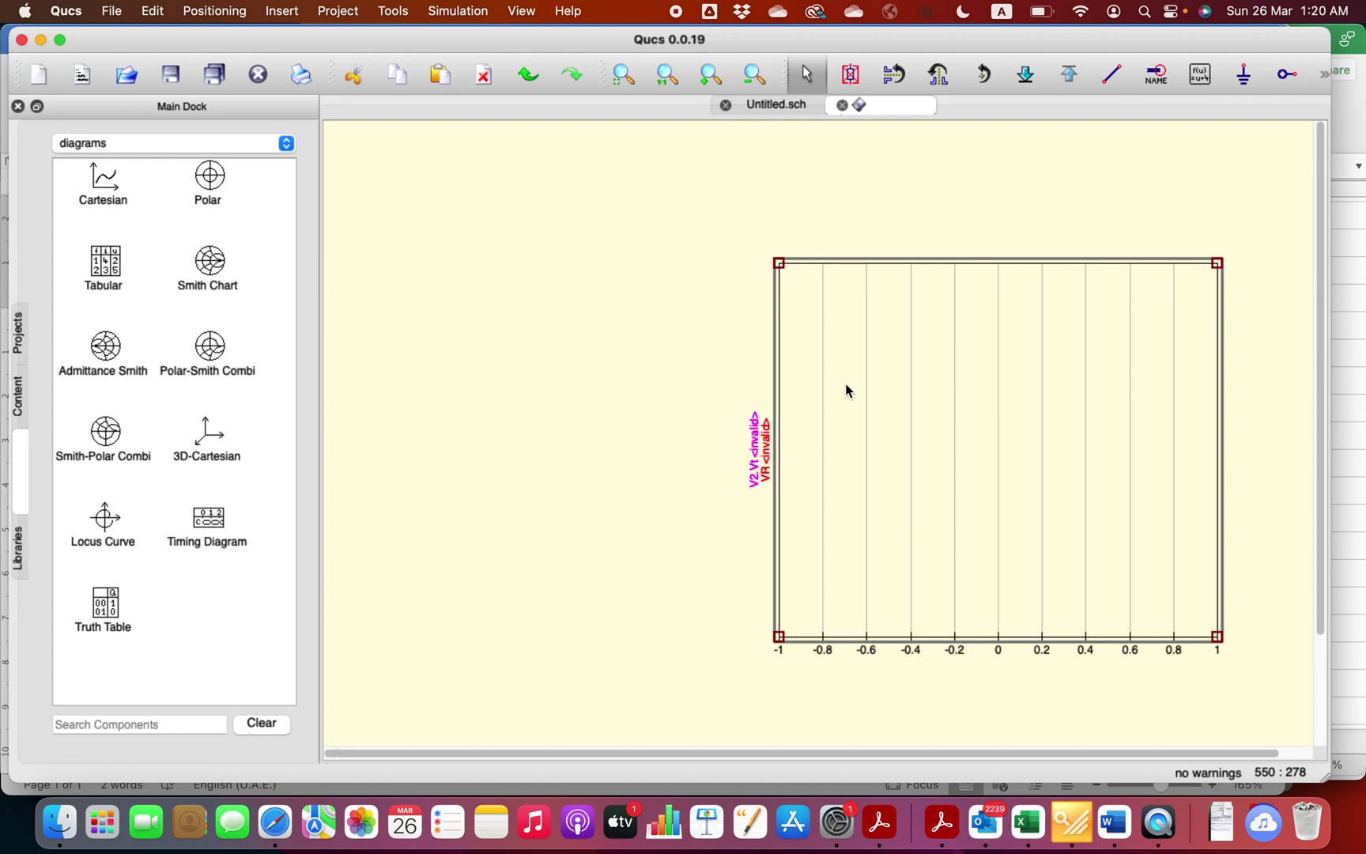
- Place an equation block Eqn1 at the upper right of the Untitled.sch schematic
{"action": "left_click", "coordinate": [777, 105]}
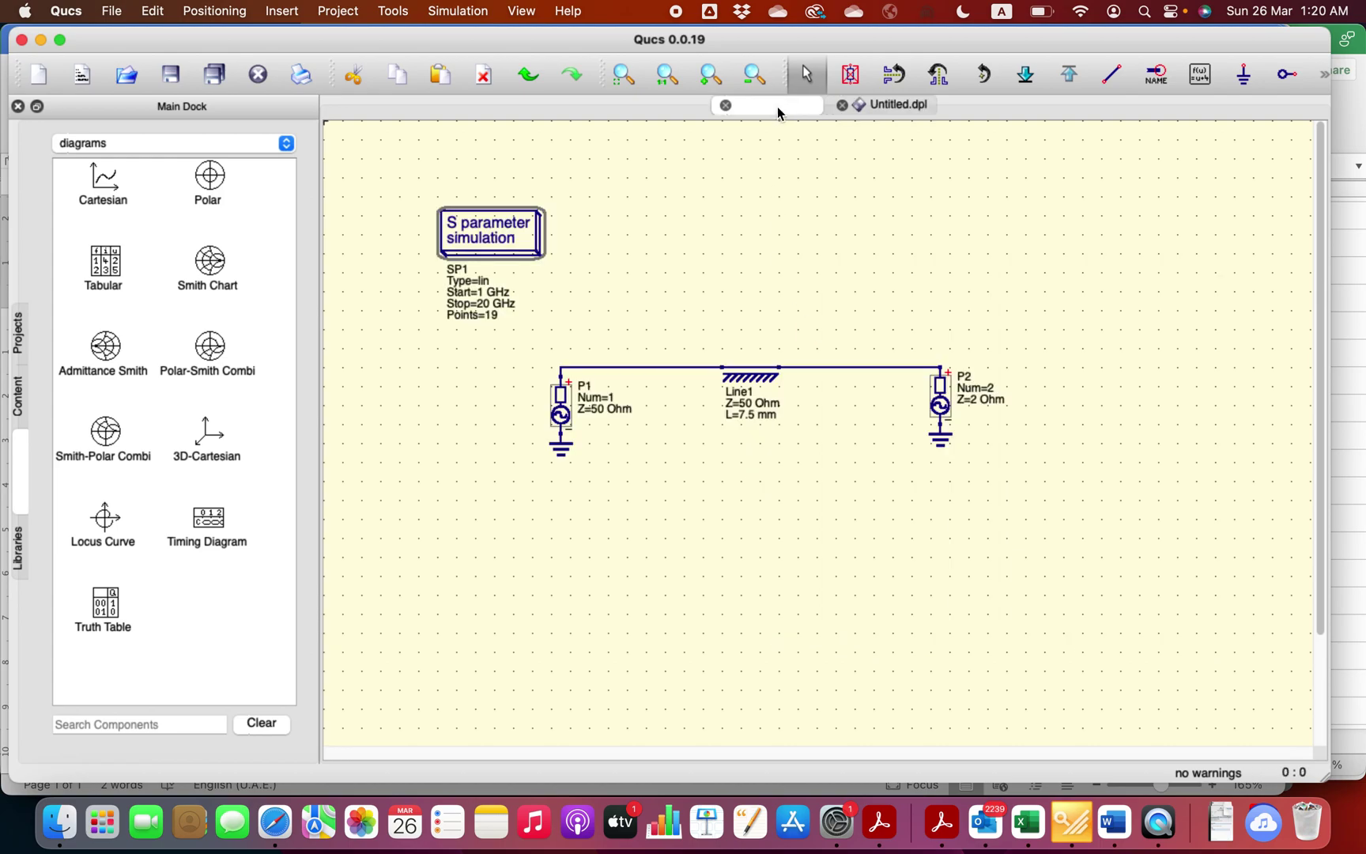
{"action": "left_click", "coordinate": [1200, 74]}
{"action": "left_click", "coordinate": [947, 232]}
{"action": "key", "text": "Escape"}
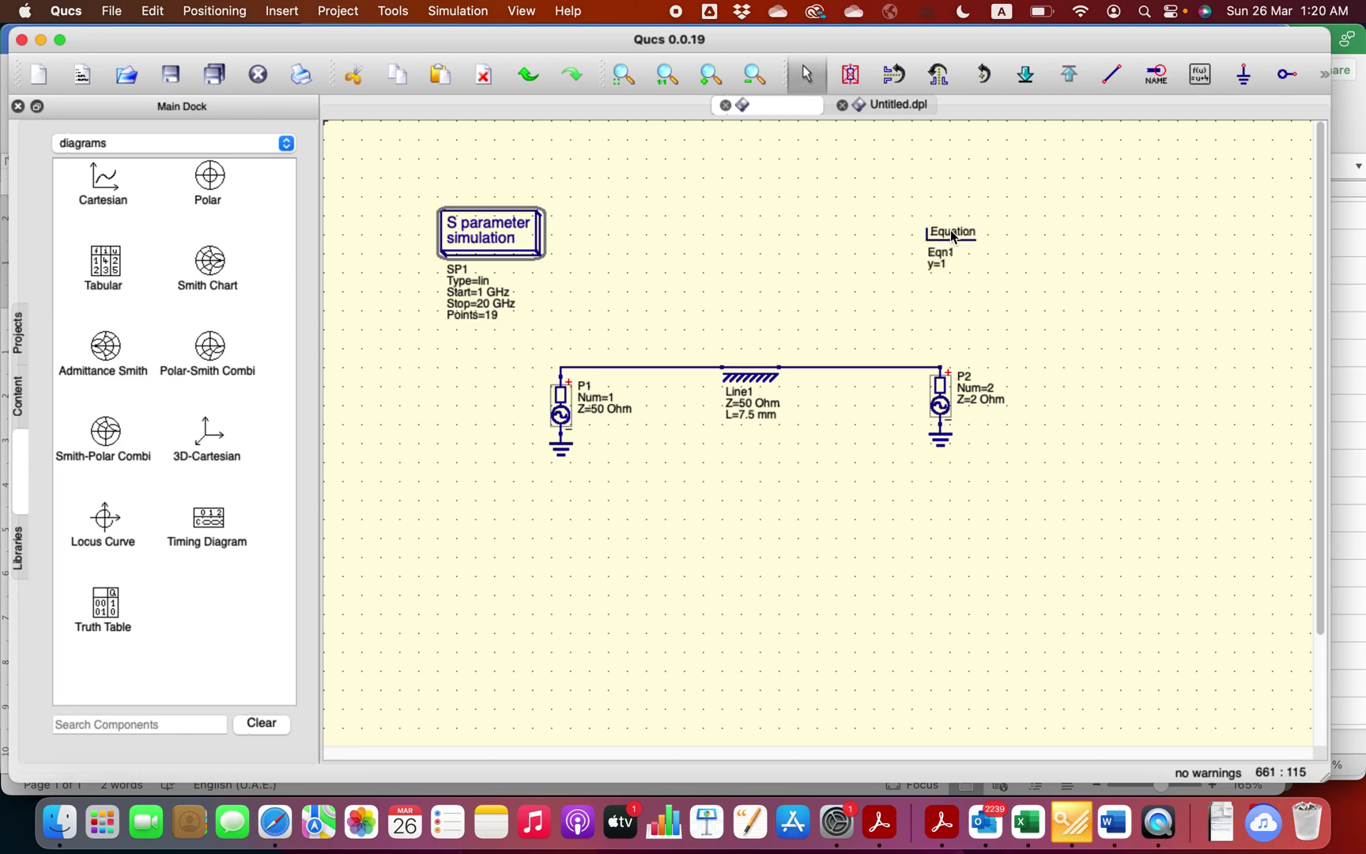
- Add the entry S11dB = dB(S[1,1]) to Eqn1's properties
{"action": "double_click", "coordinate": [949, 232]}
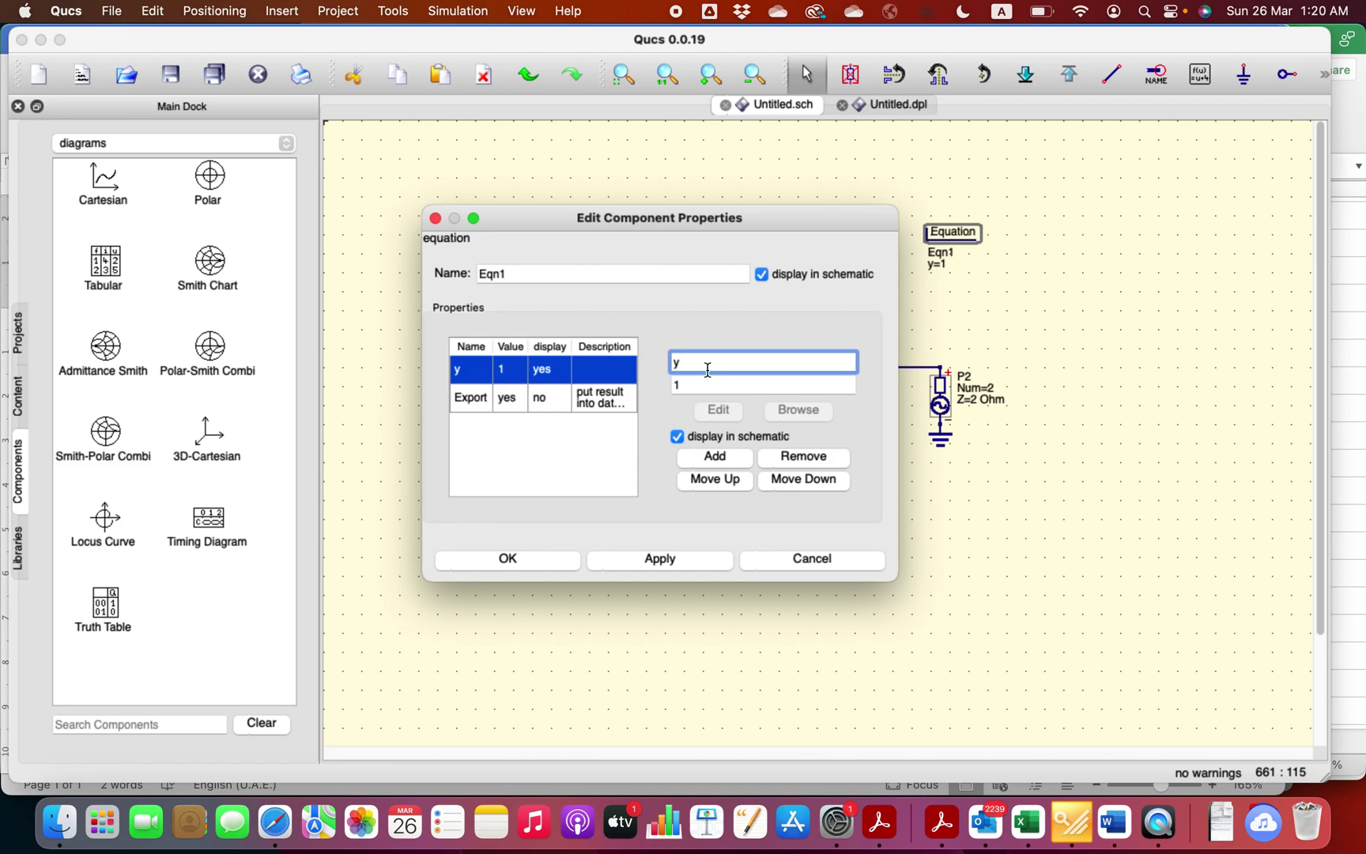
{"action": "double_click", "coordinate": [680, 364]}
{"action": "type", "text": "S11"}
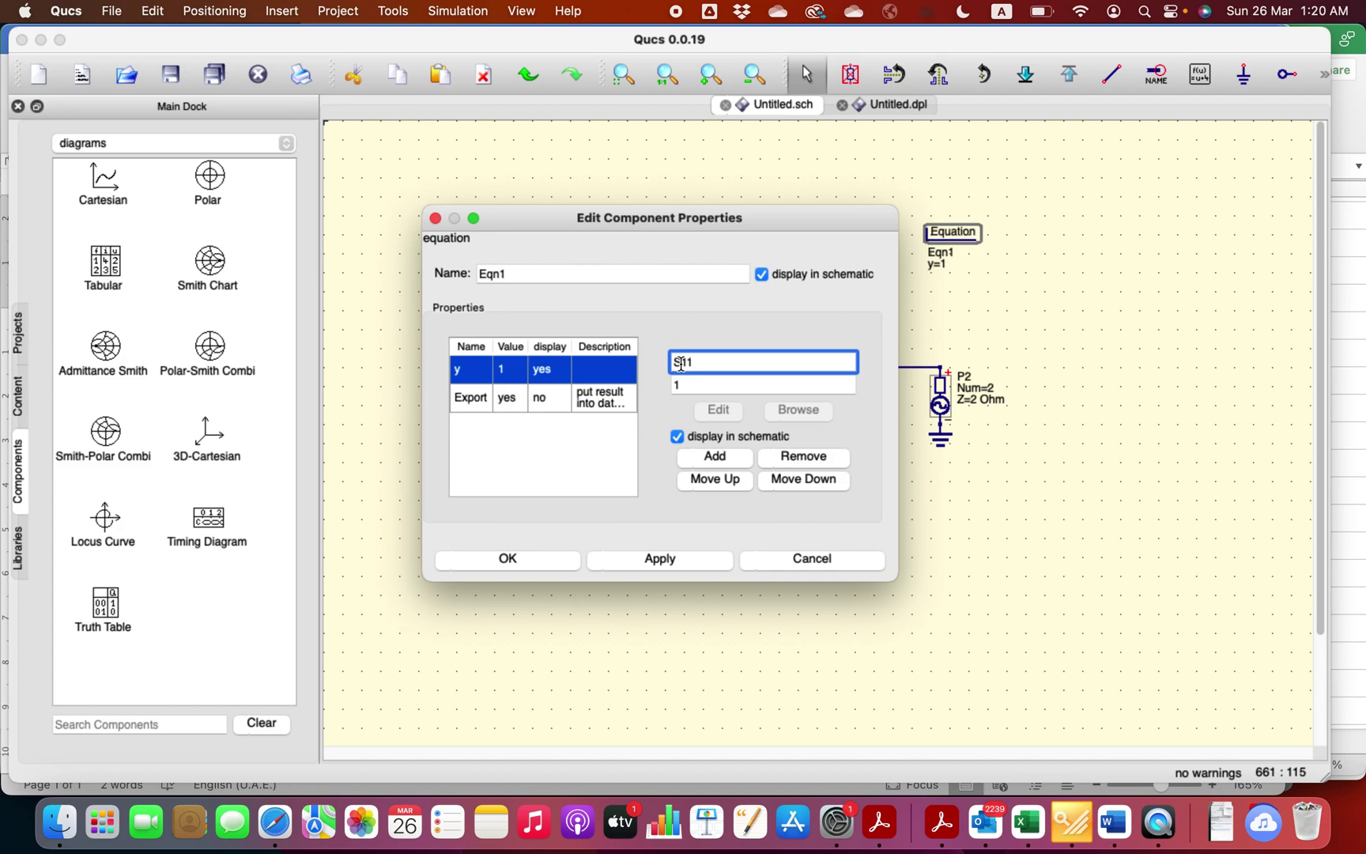
{"action": "type", "text": "dB"}
{"action": "left_click", "coordinate": [679, 386]}
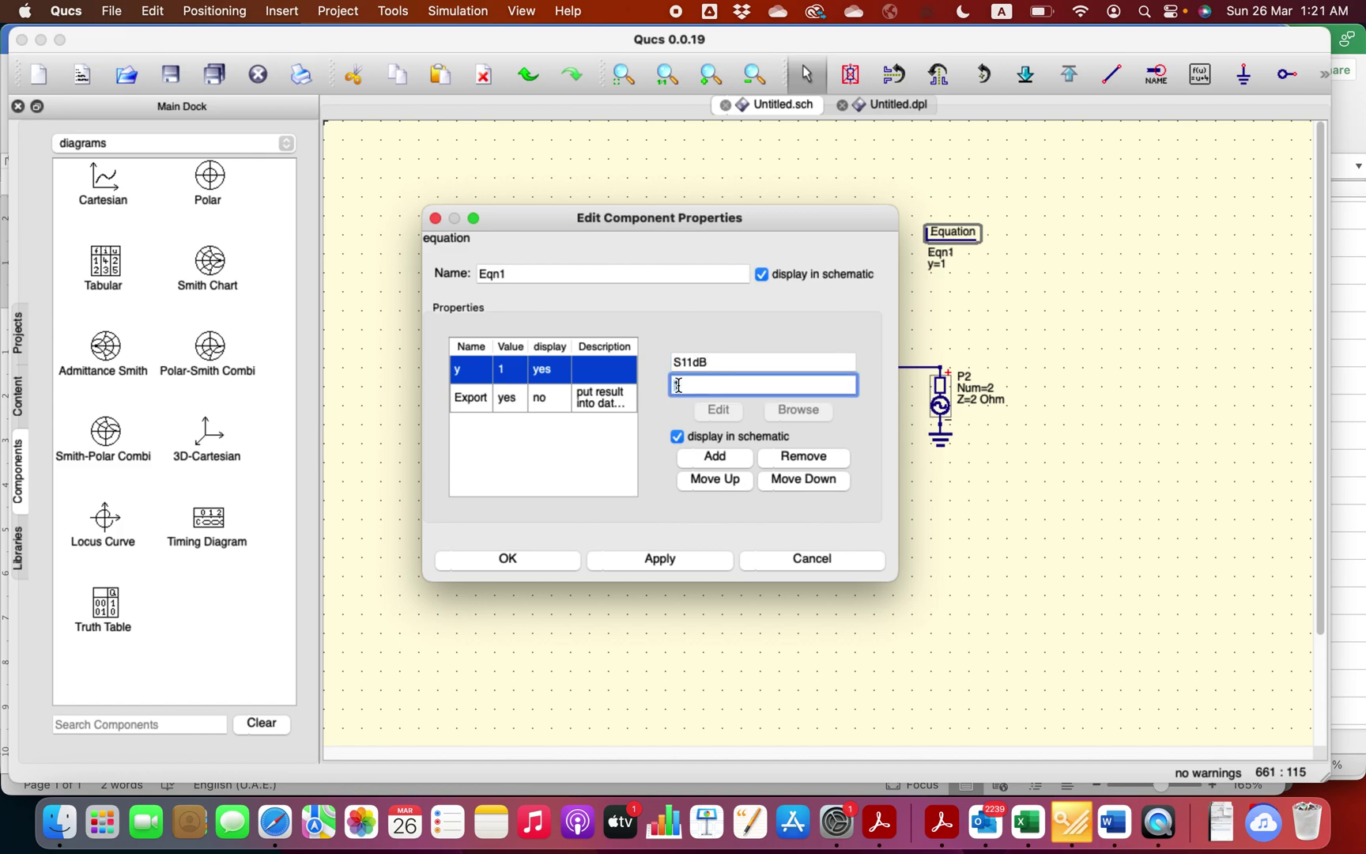
{"action": "type", "text": "dB(S[1,1])"}
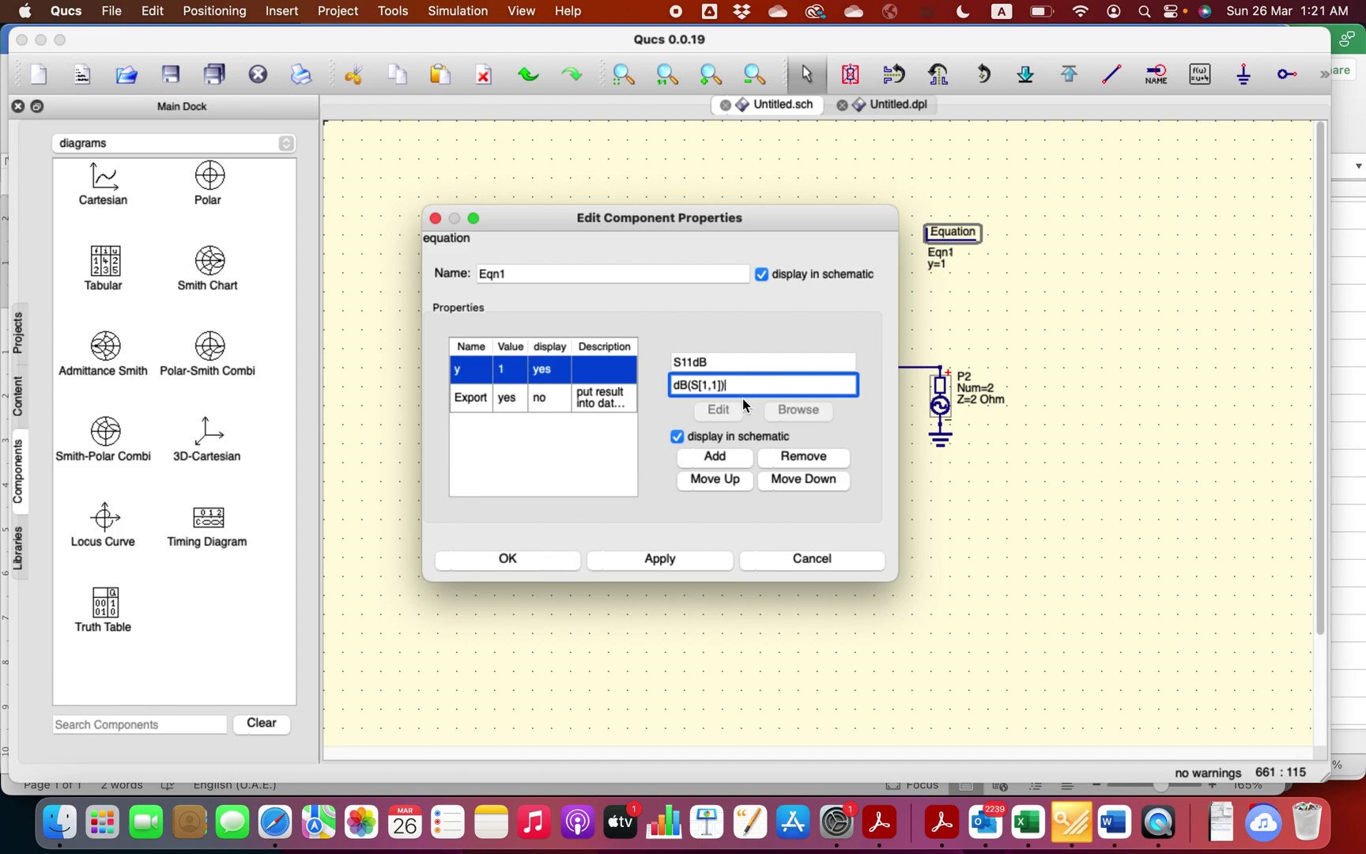
{"action": "left_click", "coordinate": [711, 461]}
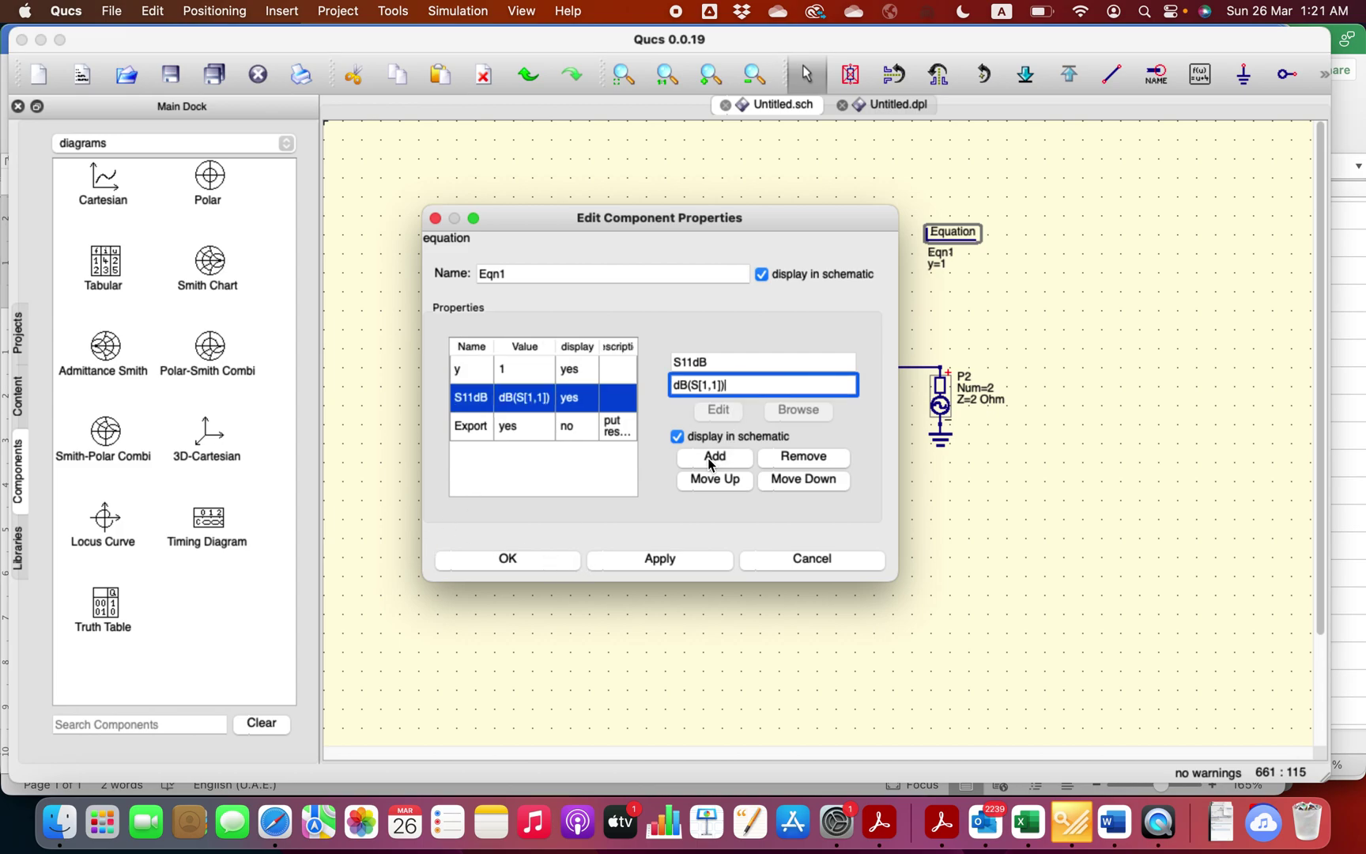
- Confirm the S11dB equation and run the S-parameter simulation
{"action": "left_click", "coordinate": [514, 560]}
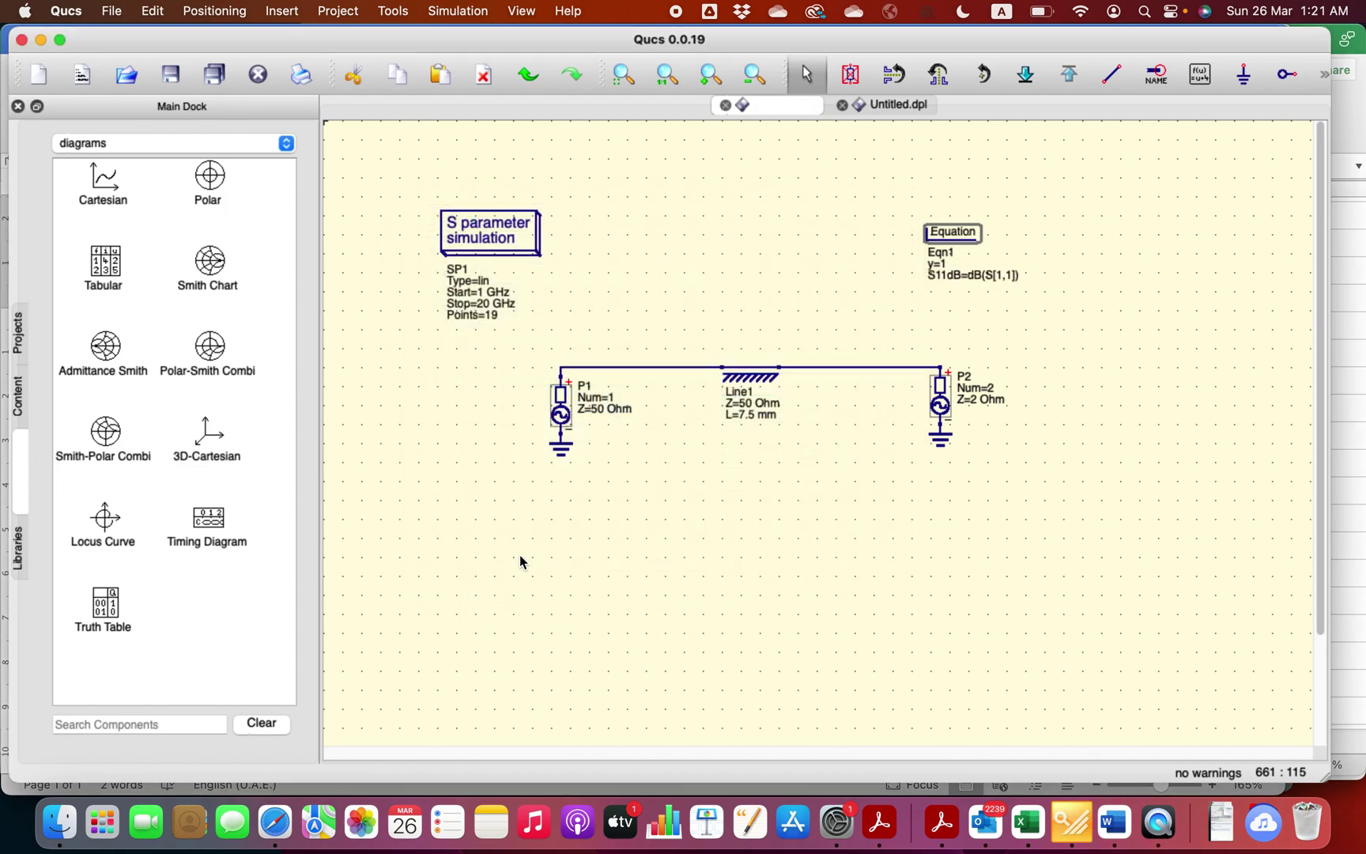
{"action": "left_click", "coordinate": [459, 11]}
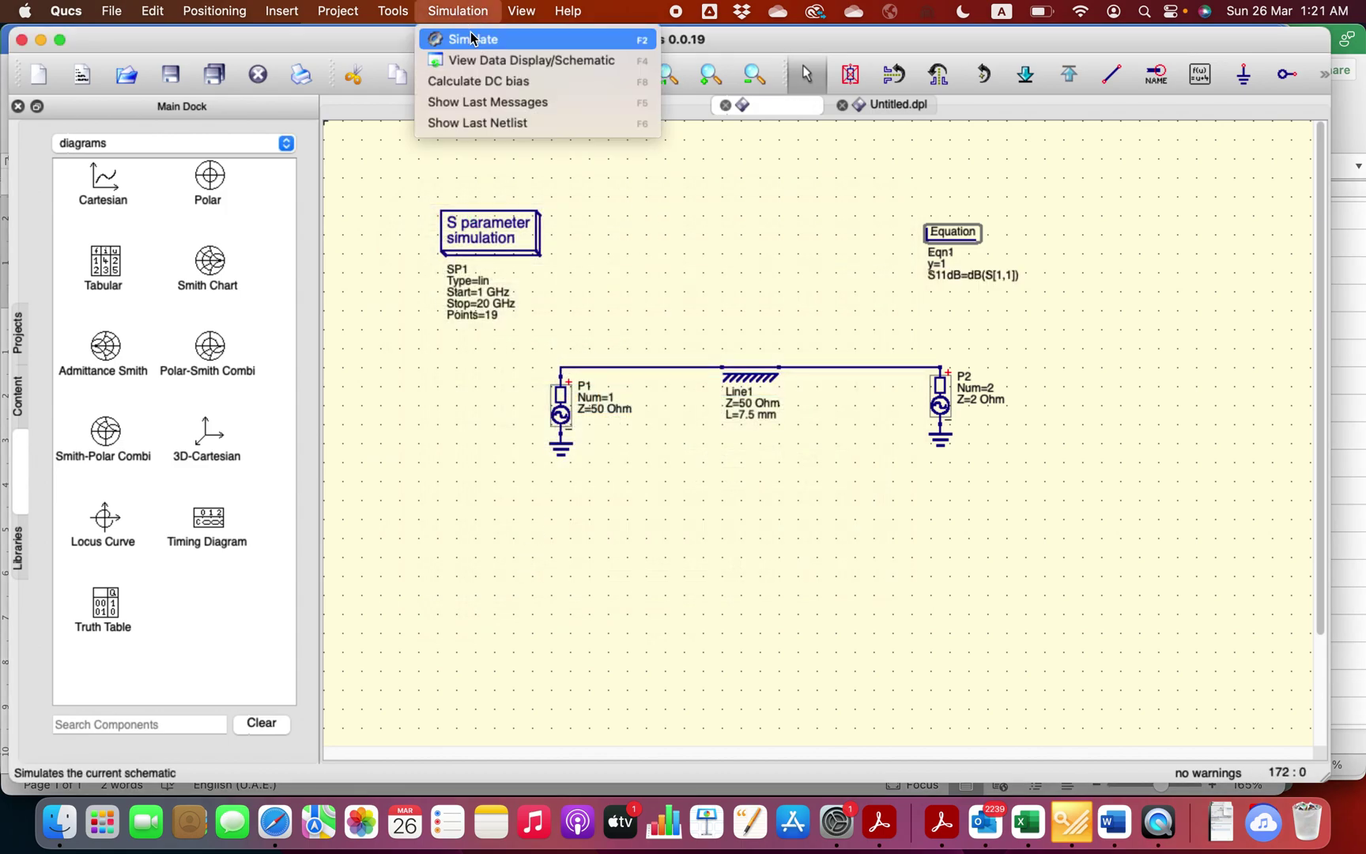
{"action": "left_click", "coordinate": [471, 38]}
- Make the diagram plot only S11dB, deleting the V2.Vt and VR graphs
{"action": "double_click", "coordinate": [914, 393]}
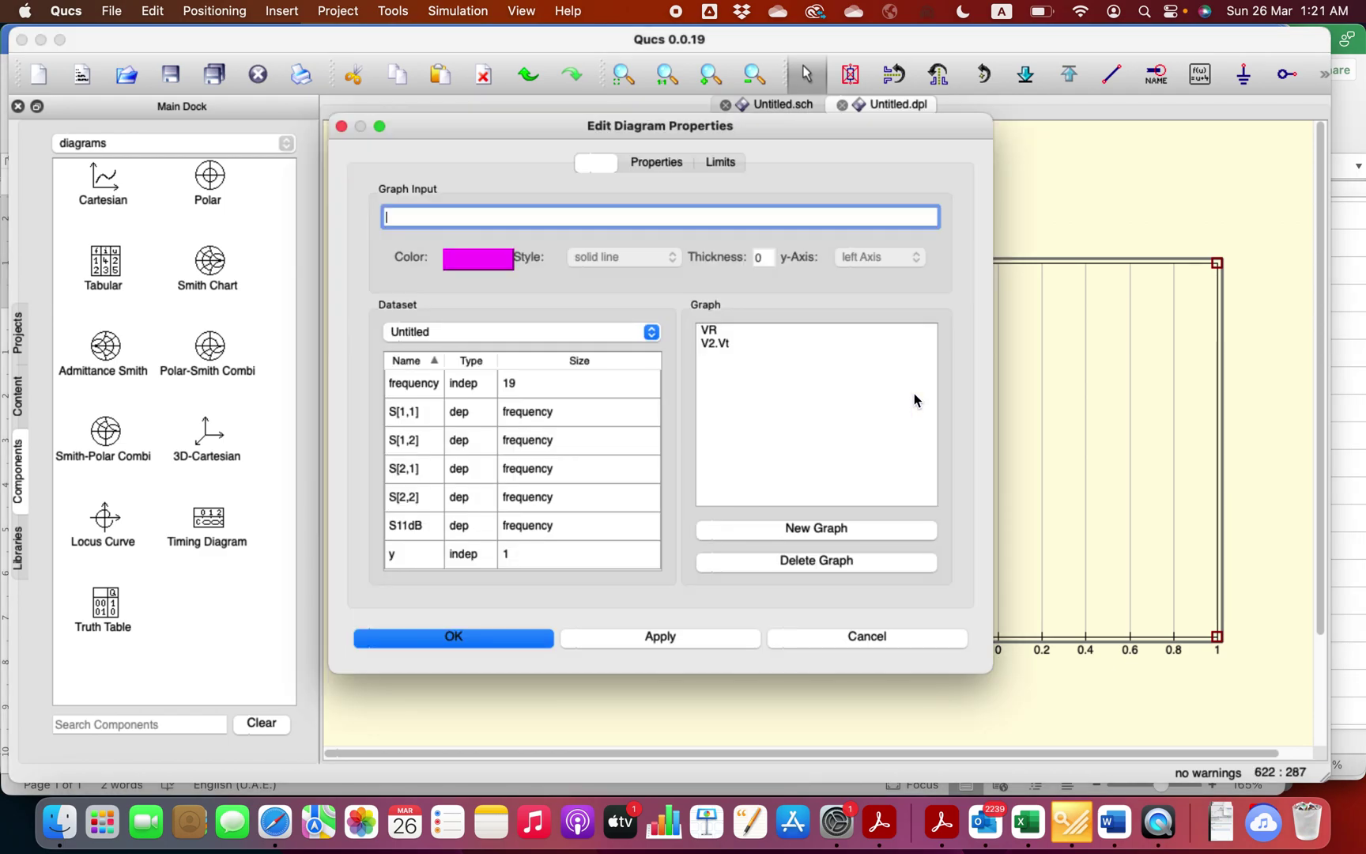
{"action": "left_click", "coordinate": [413, 525]}
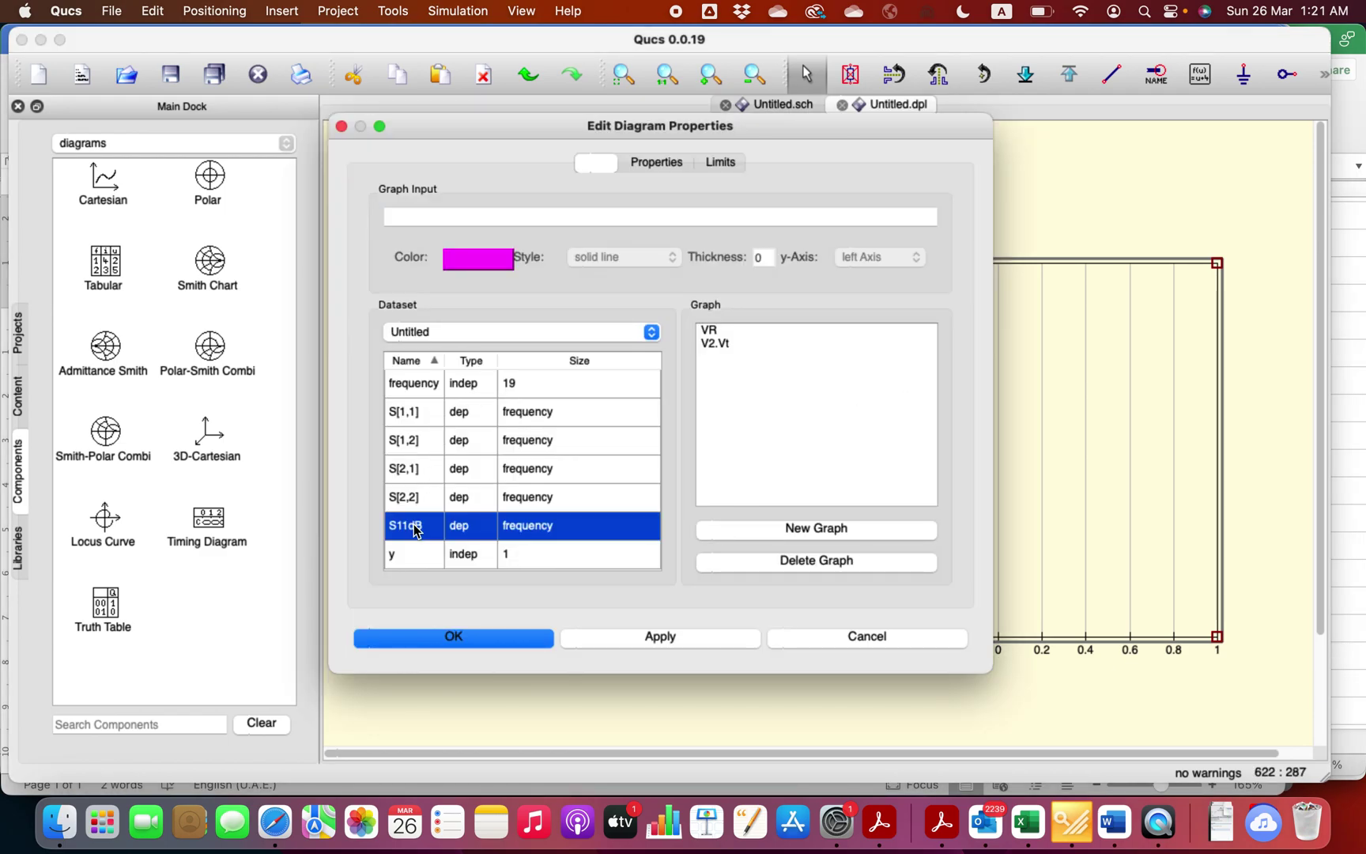
{"action": "double_click", "coordinate": [415, 527]}
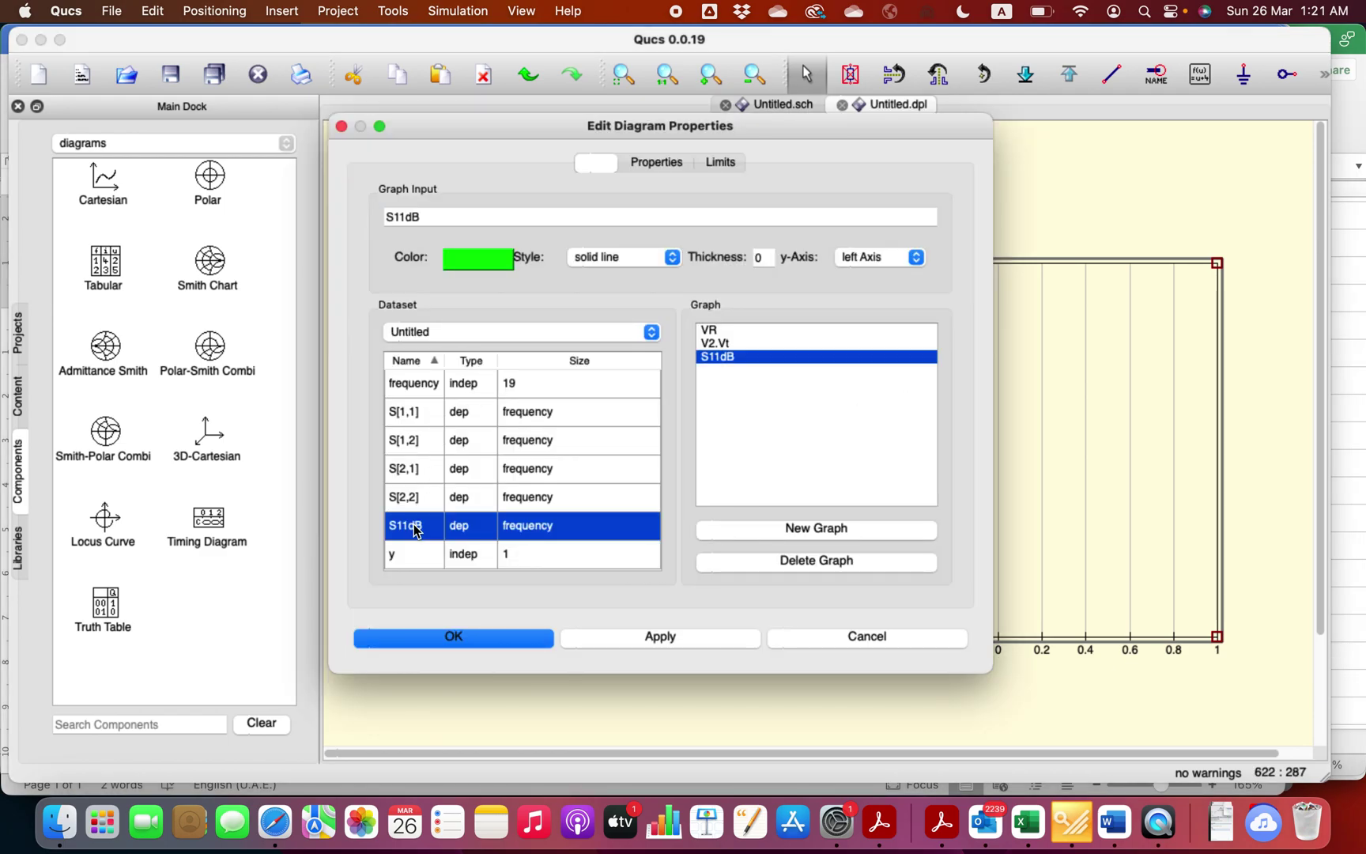
{"action": "left_click", "coordinate": [715, 344]}
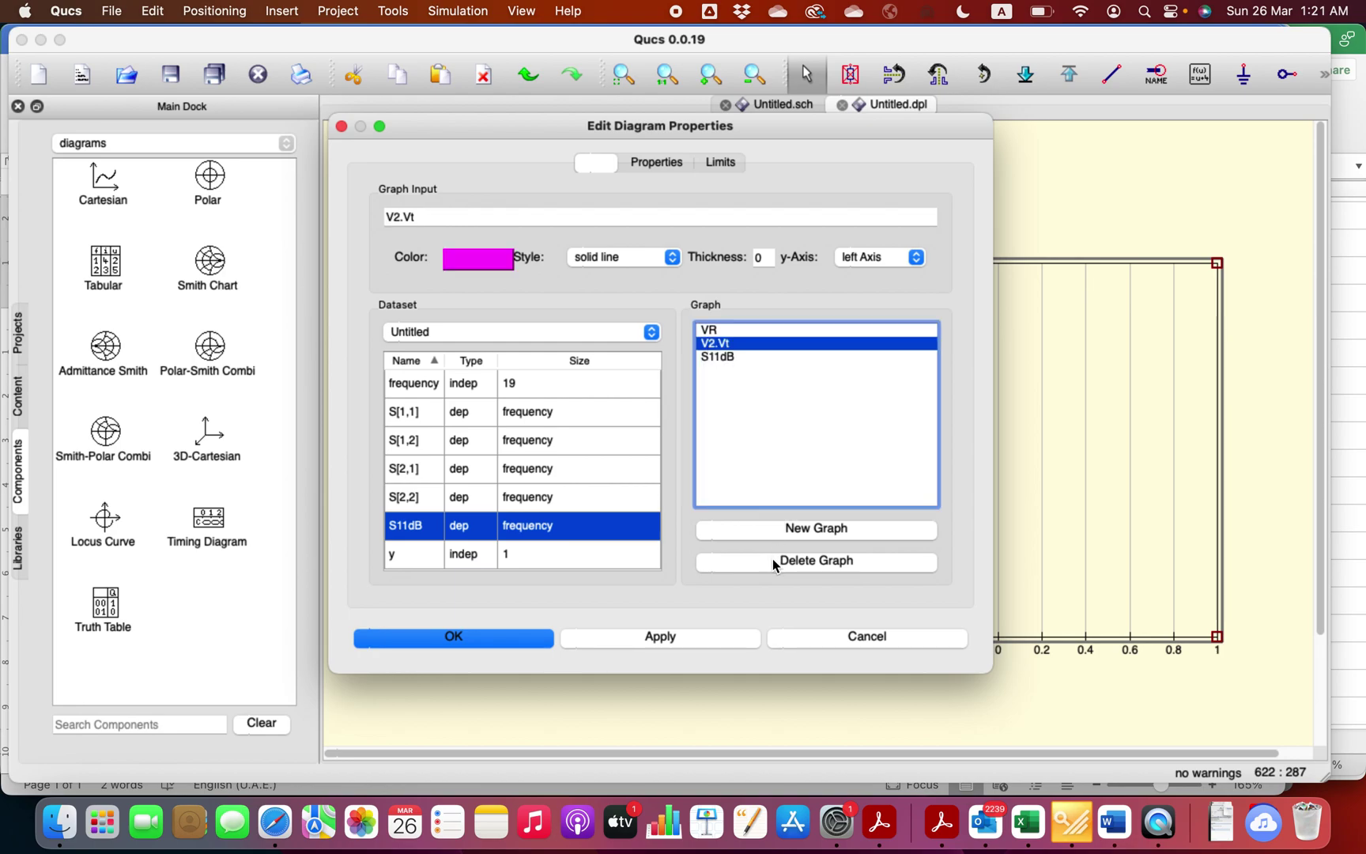
{"action": "left_click", "coordinate": [774, 559]}
{"action": "left_click", "coordinate": [712, 332]}
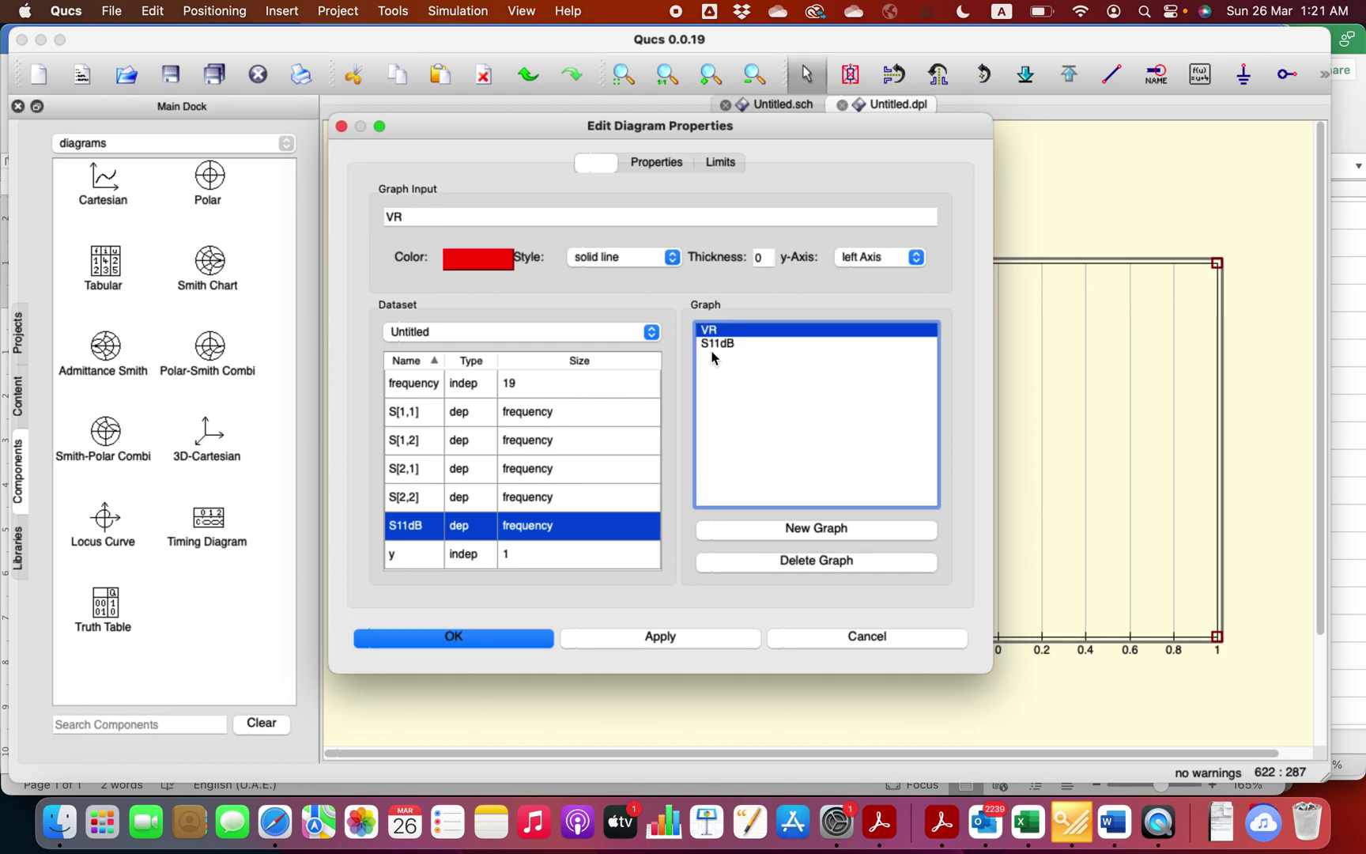
{"action": "left_click", "coordinate": [771, 560]}
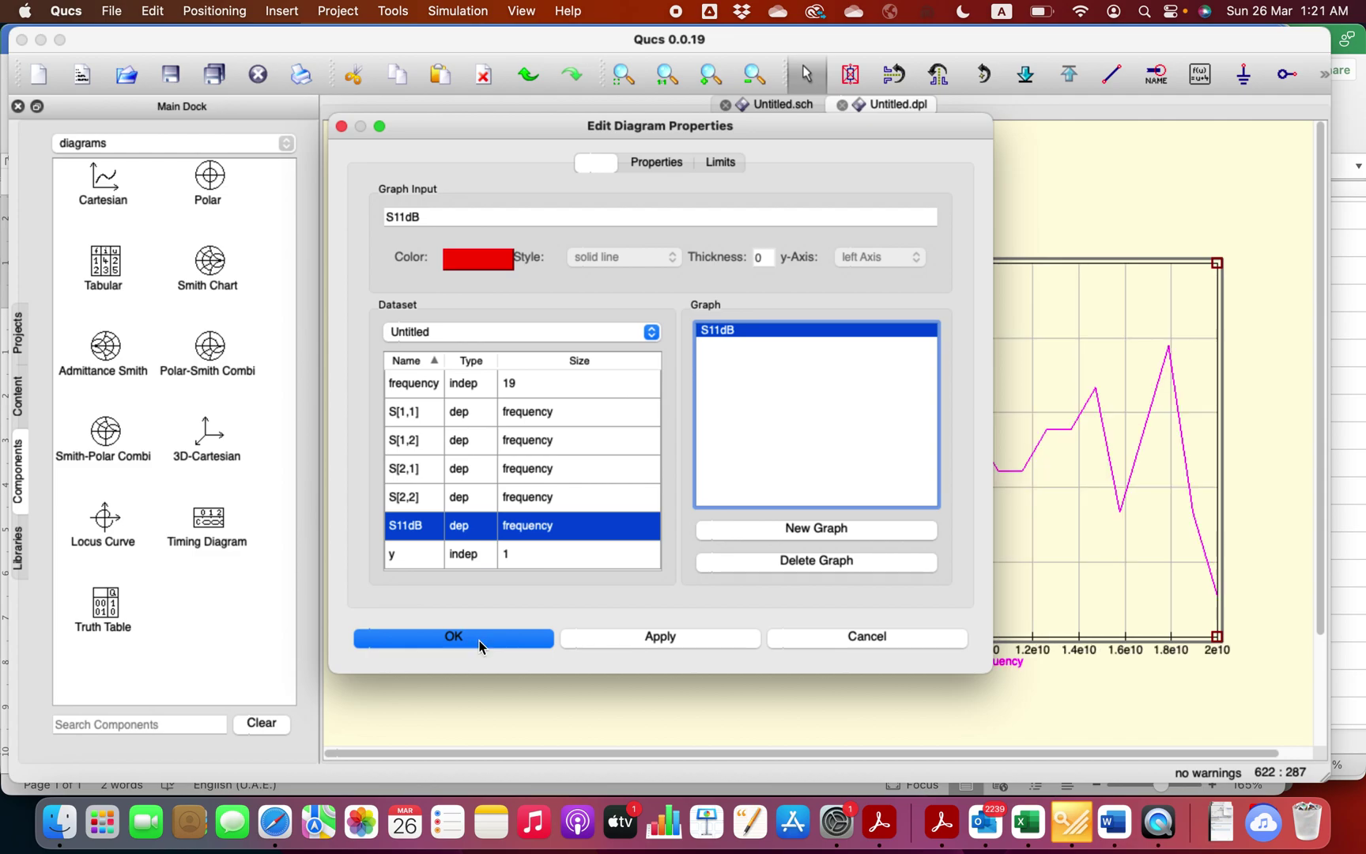
{"action": "left_click", "coordinate": [479, 639]}
{"action": "left_click_drag", "start_coordinate": [869, 318], "coordinate": [822, 318]}
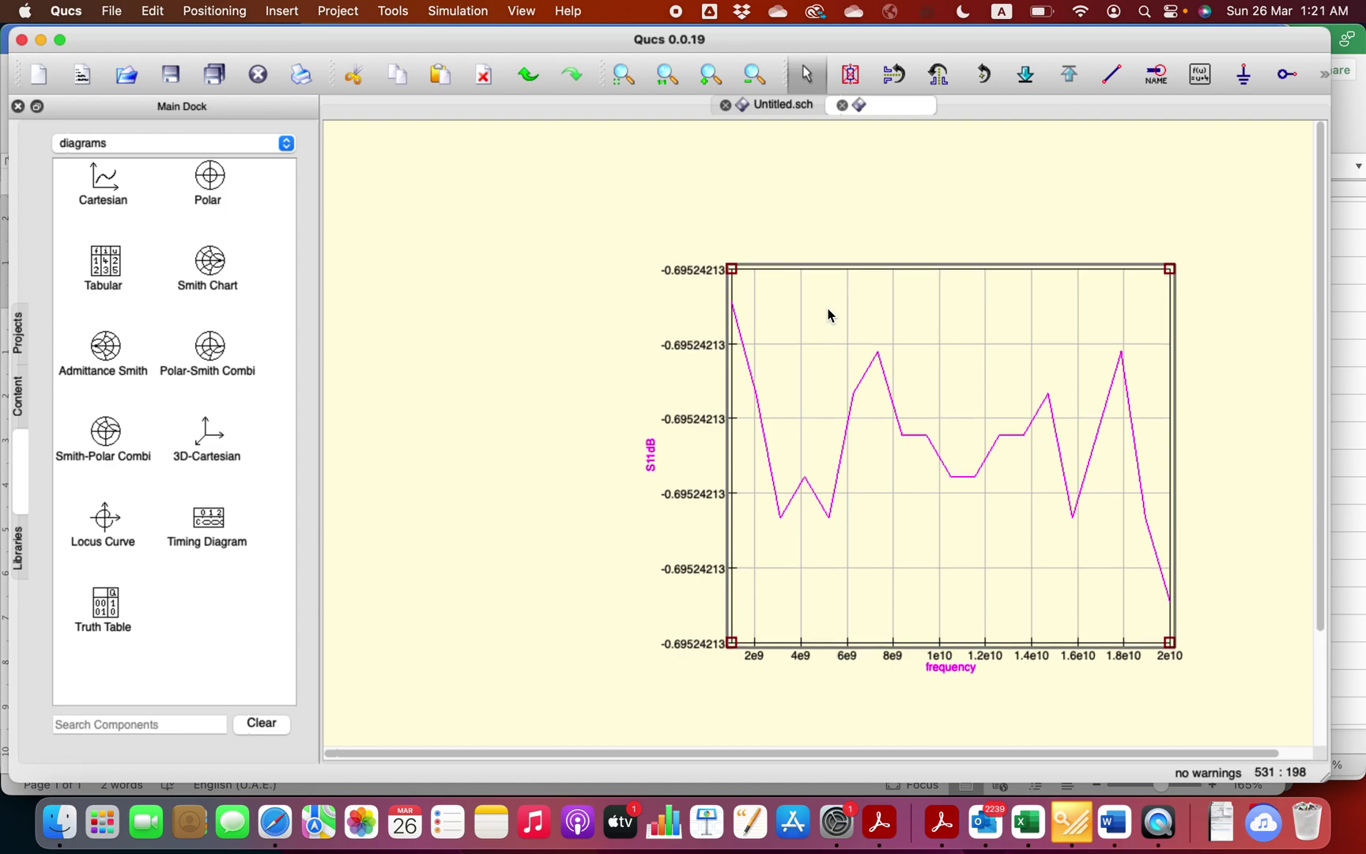
- Change transmission line Line1's impedance Z from 50 Ohm to 10 Ohm
{"action": "left_click", "coordinate": [769, 103]}
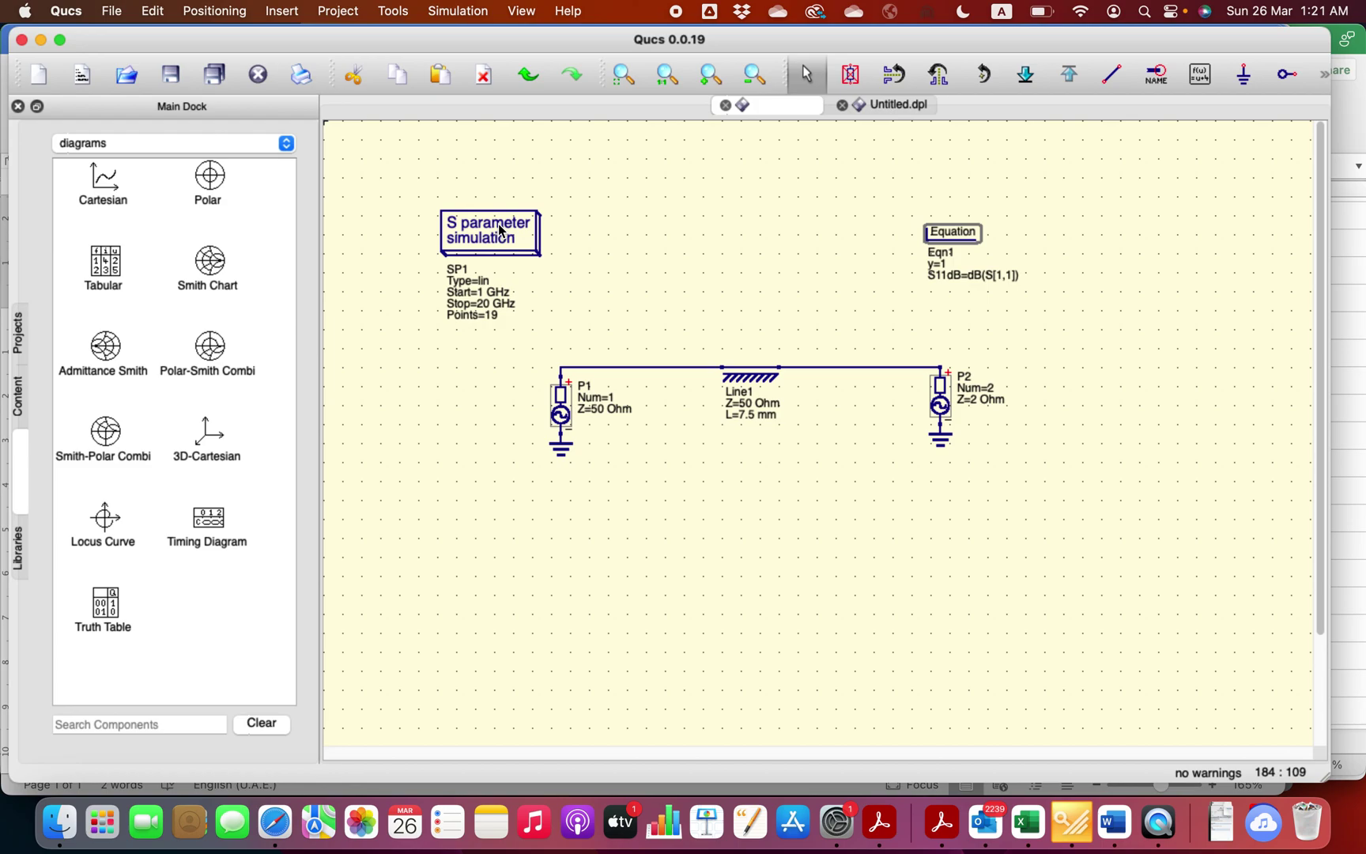
{"action": "double_click", "coordinate": [743, 375]}
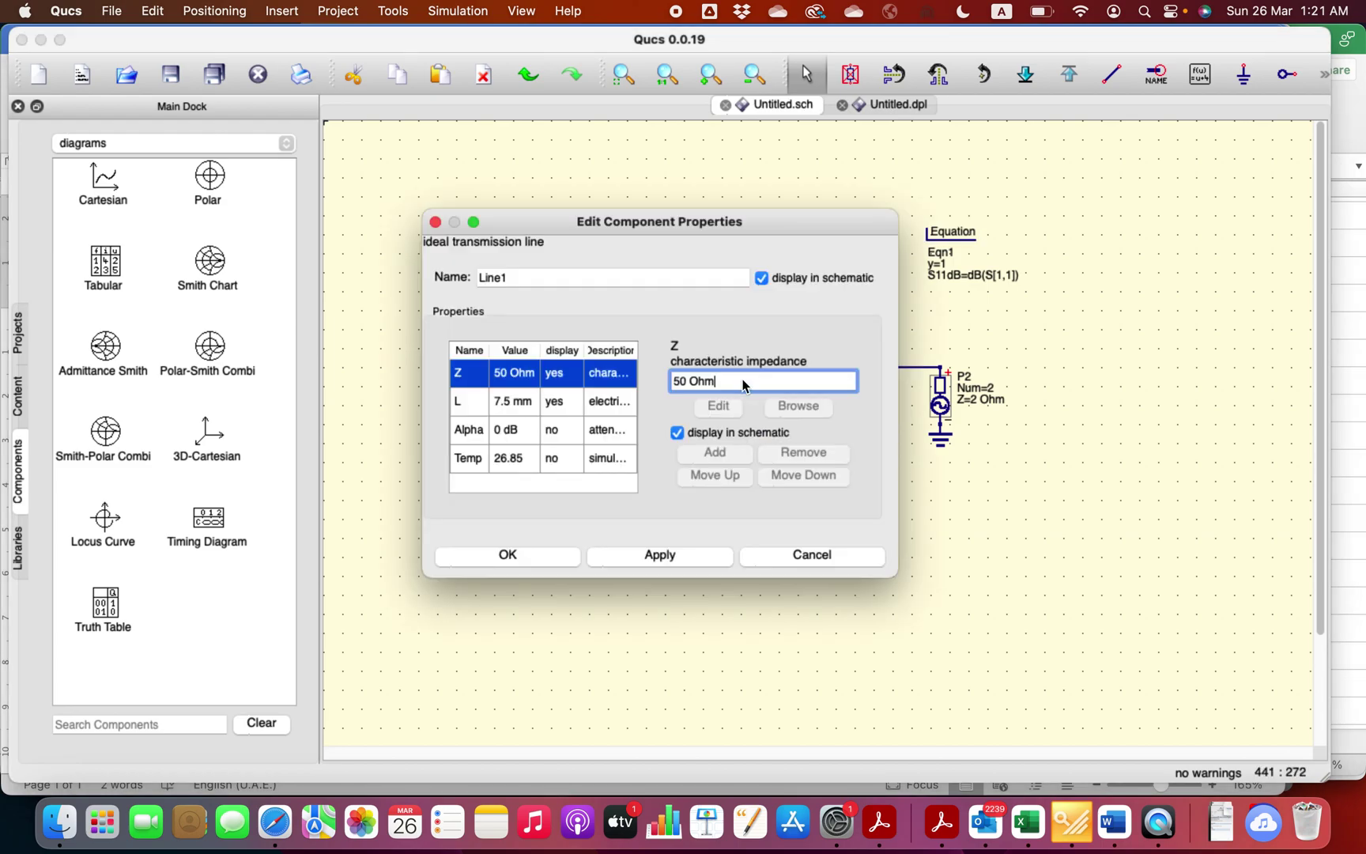
{"action": "left_click", "coordinate": [682, 380]}
{"action": "key", "text": "BackSpace"}
{"action": "type", "text": "1"}
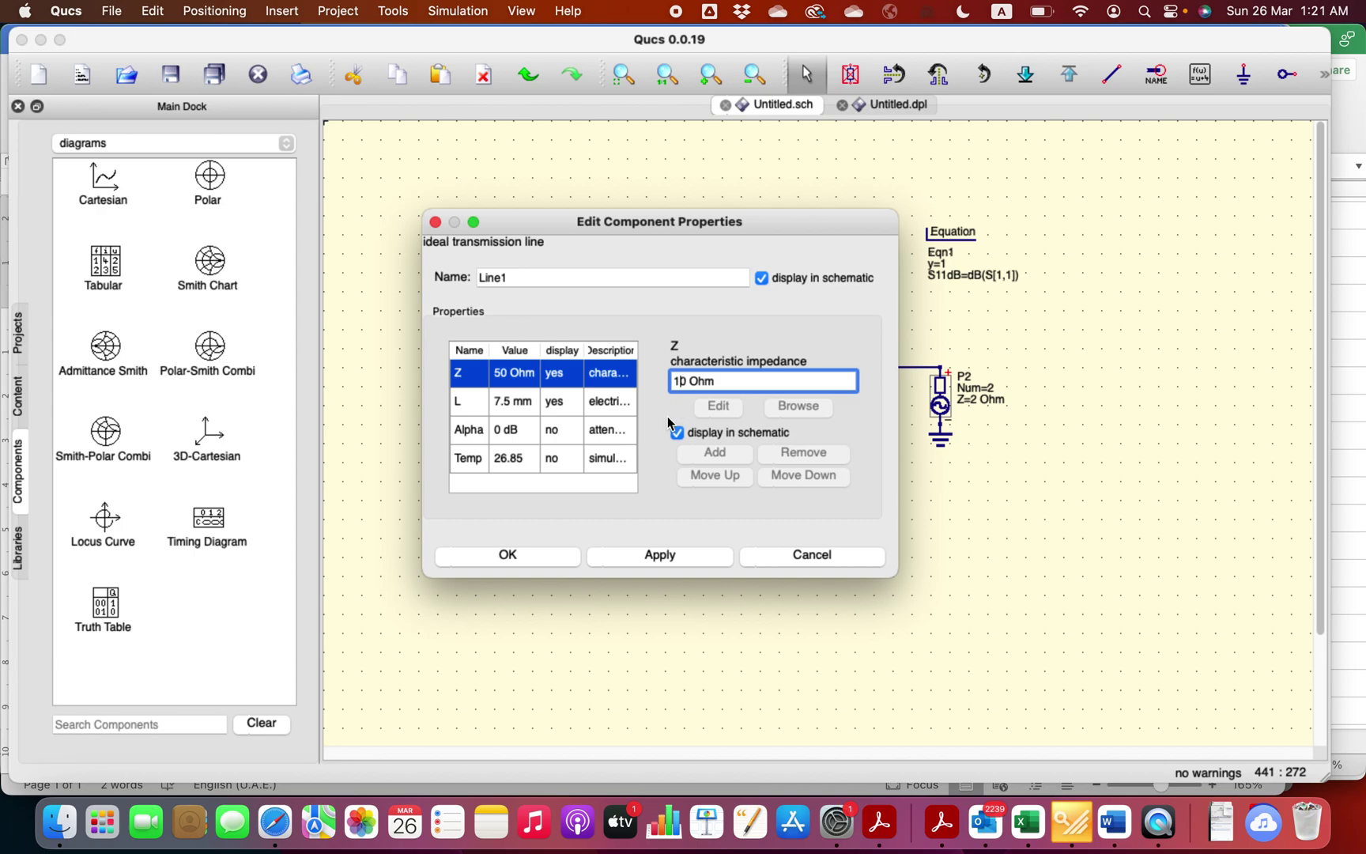
{"action": "left_click", "coordinate": [534, 557]}
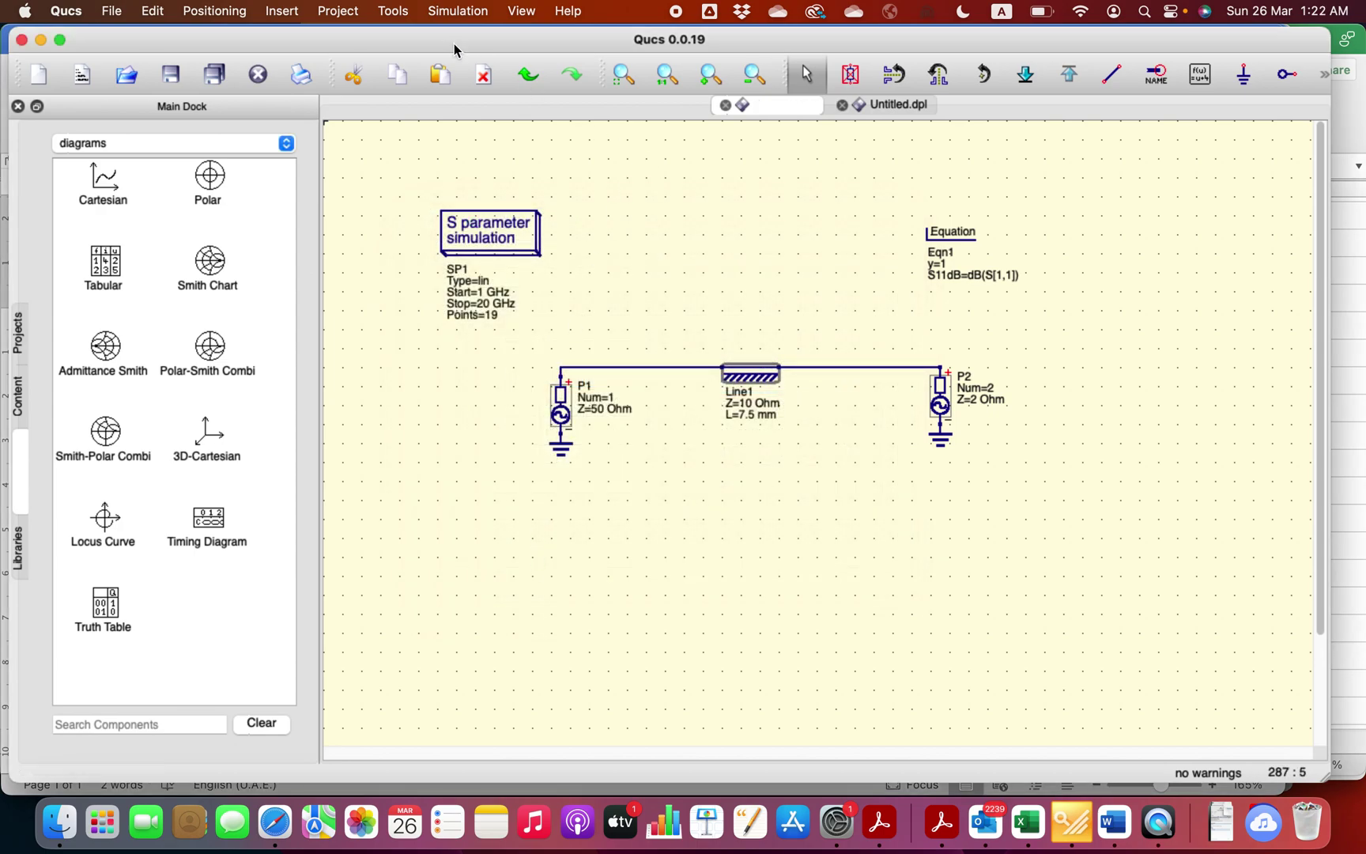
- Rerun the simulation to get the about −14 dB S11dB dip near 10 GHz, then reposition the diagram
{"action": "left_click", "coordinate": [458, 11]}
{"action": "left_click", "coordinate": [458, 37]}
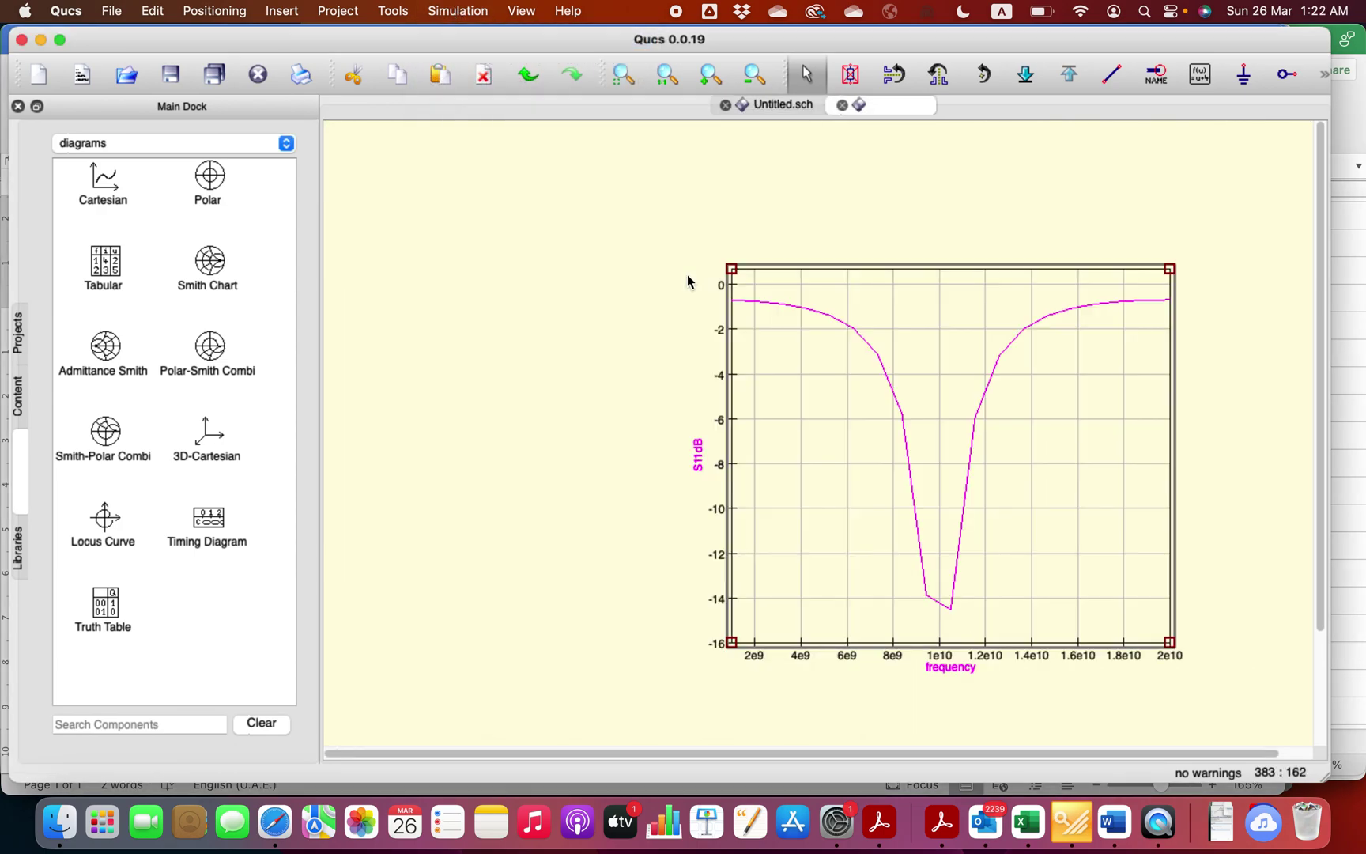
{"action": "left_click_drag", "start_coordinate": [928, 310], "coordinate": [965, 312]}
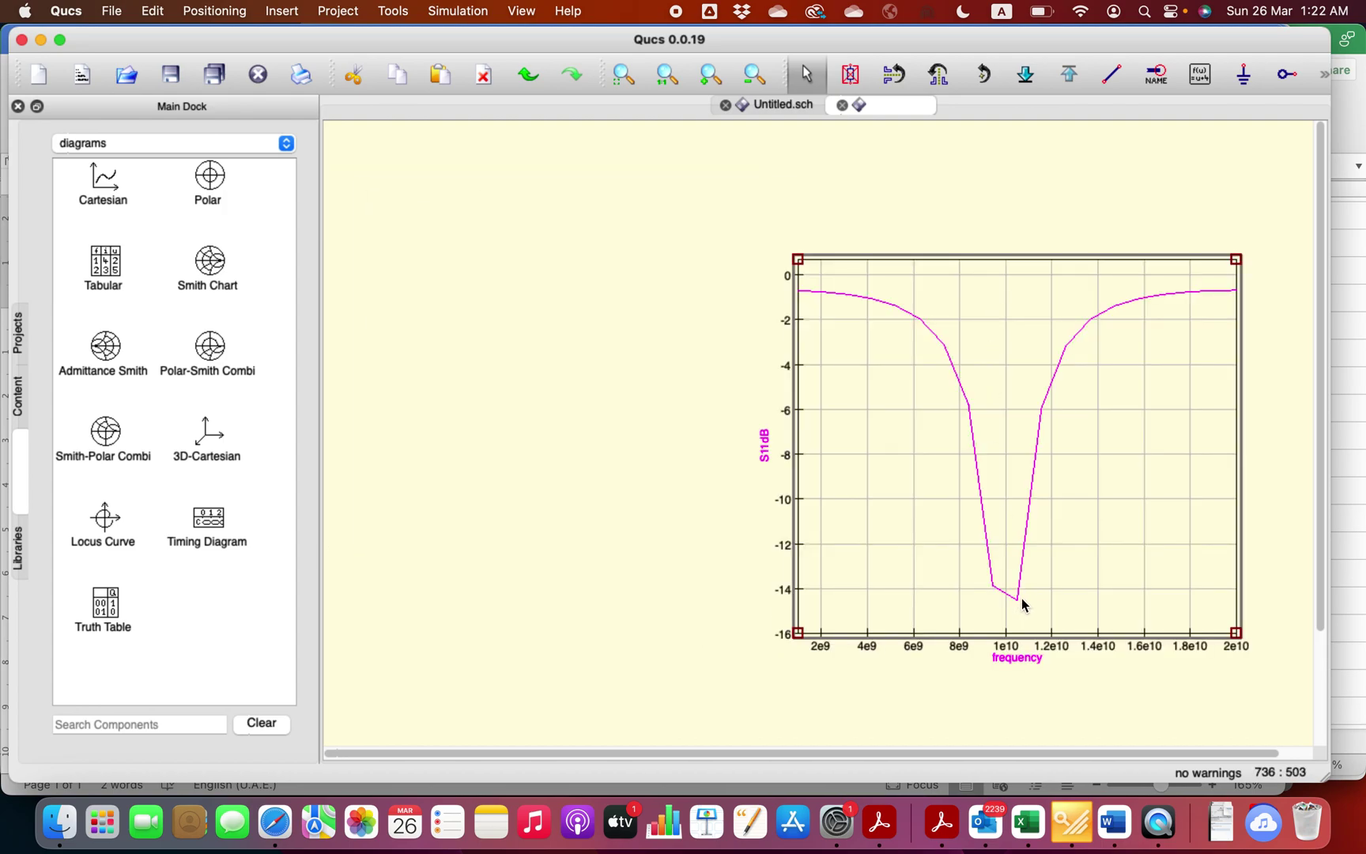